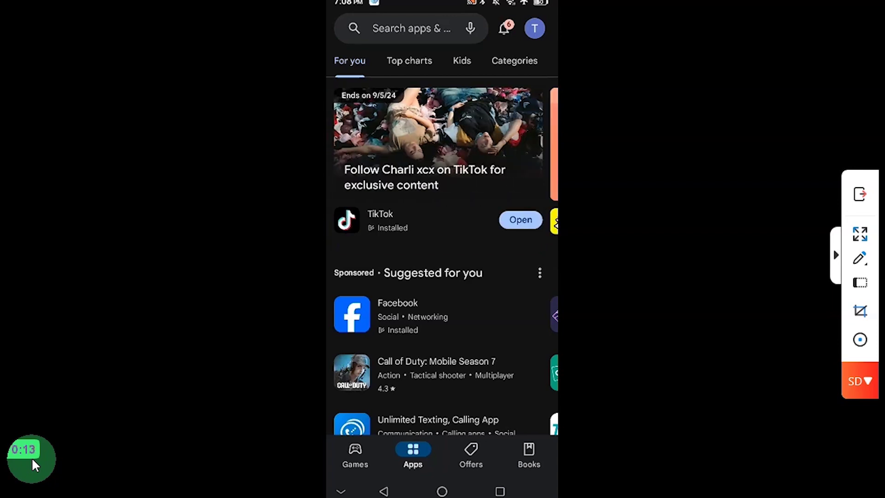
# Search the Play Store for "tap translator" and install Tap To Translate Screen by EZ Screen Translator.
pyautogui.click(406, 30)
pyautogui.write('tap translator')
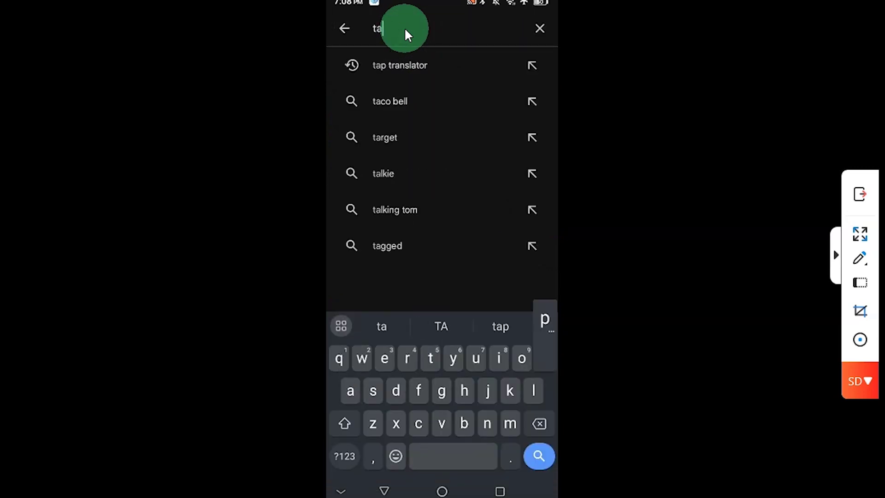
pyautogui.press('Return')
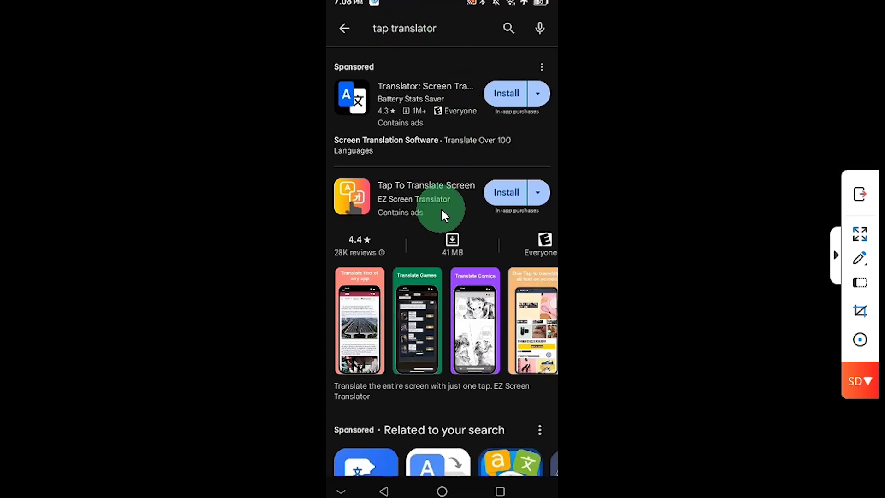
pyautogui.click(504, 196)
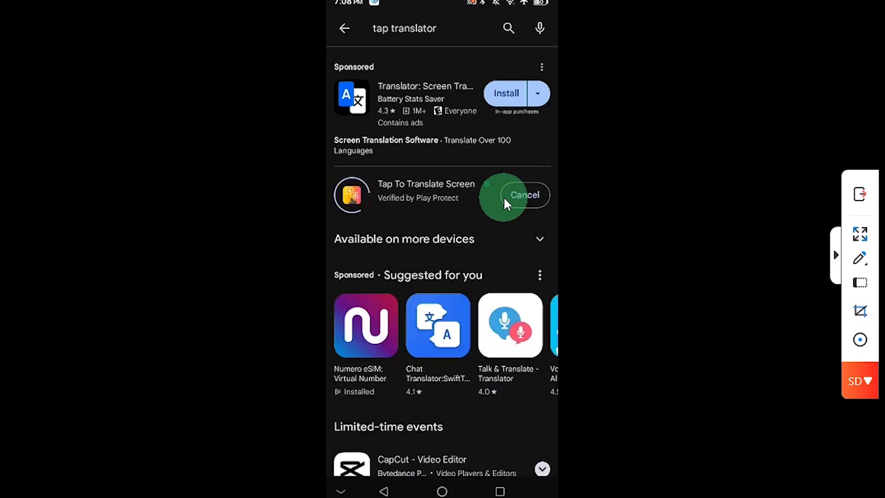
pyautogui.click(470, 199)
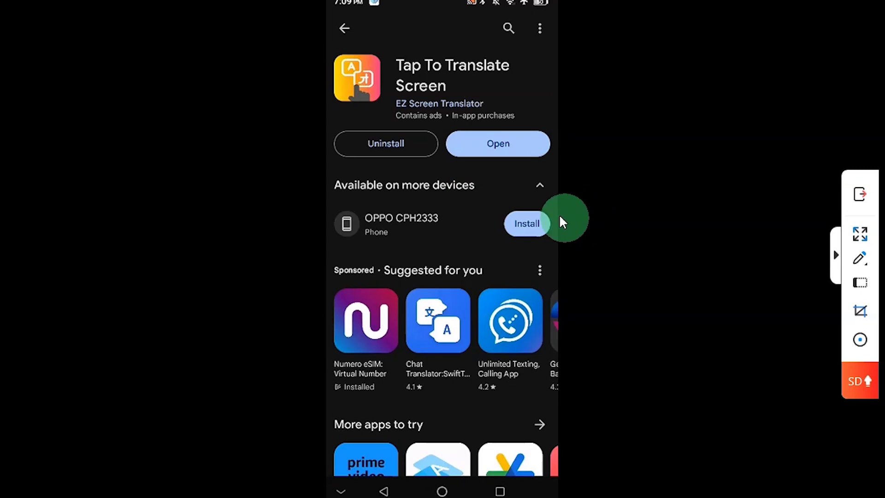
# Open Tap Translate Screen past the Premium offer and set its source language to Chinese - Simplified.
pyautogui.click(499, 151)
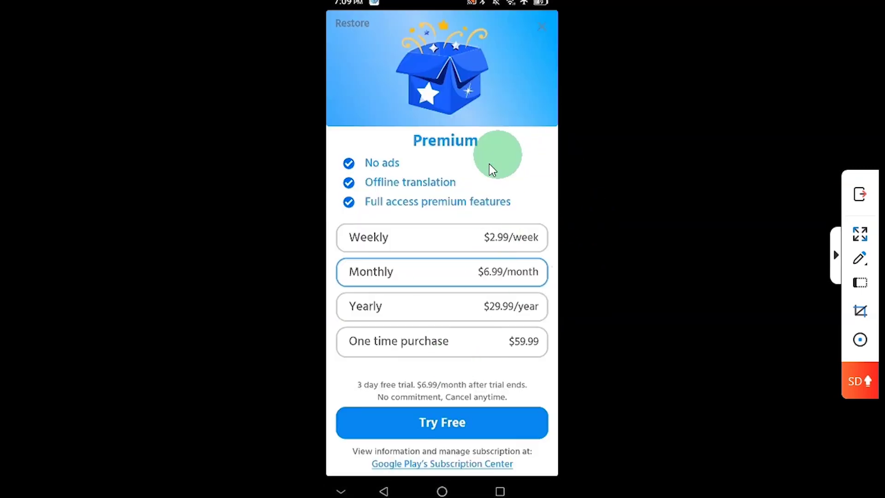
pyautogui.click(539, 27)
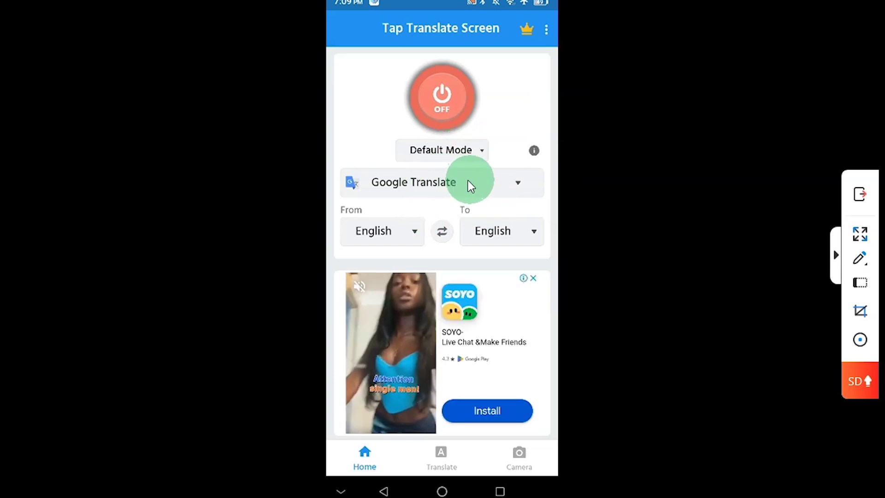
pyautogui.click(380, 225)
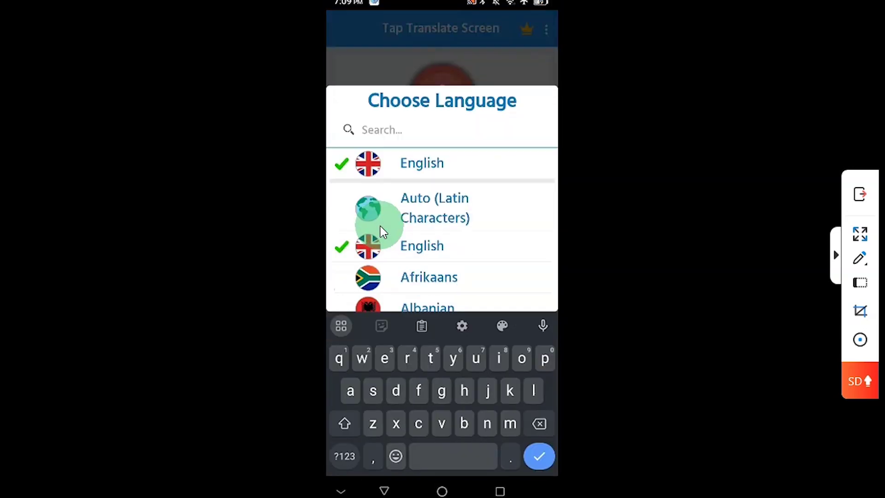
pyautogui.write('chi')
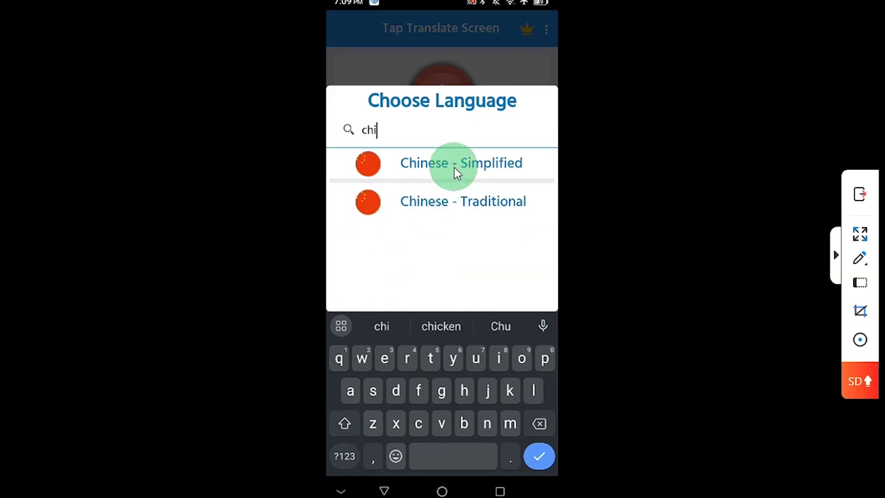
pyautogui.click(454, 168)
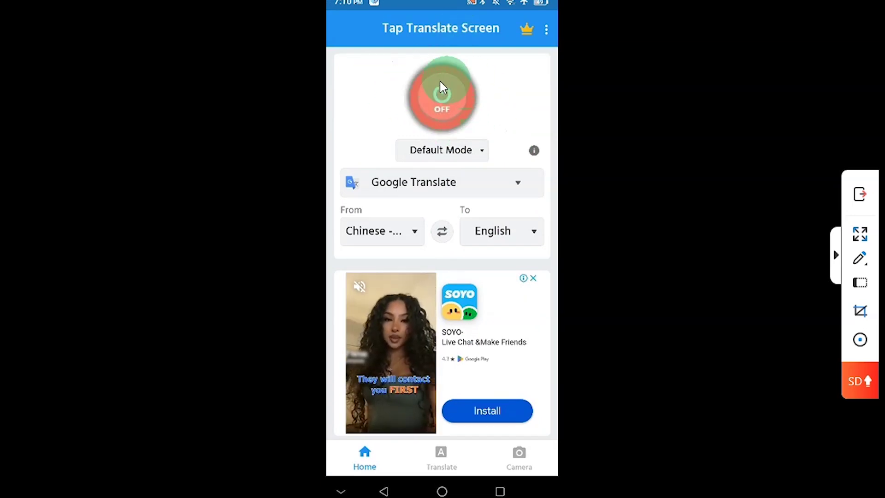
# Switch on the screen translator and allow Tap Translate Screen to display over other apps.
pyautogui.click(413, 118)
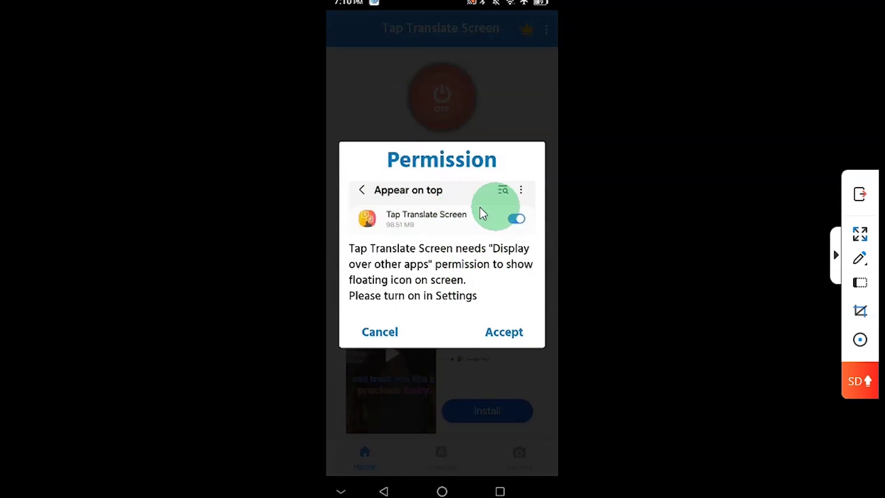
pyautogui.click(506, 305)
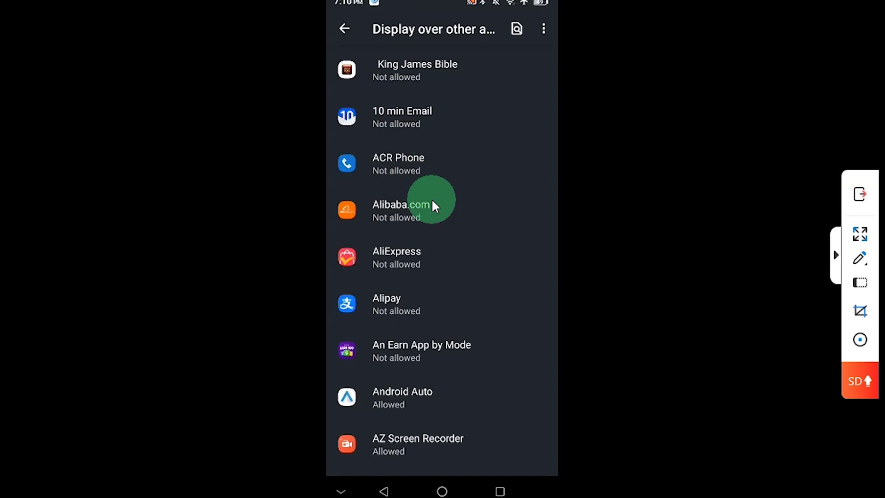
pyautogui.scroll(-20, 432, 198)
pyautogui.scroll(-5, 432, 199)
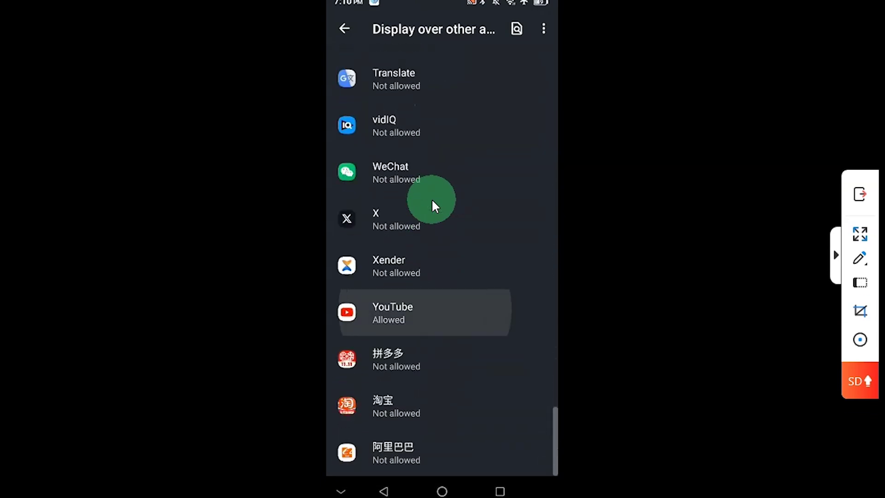
pyautogui.scroll(7, 432, 199)
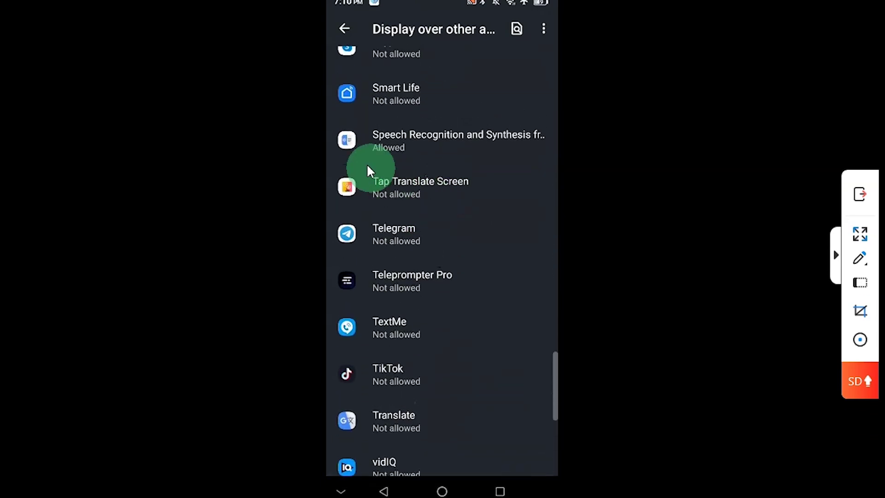
pyautogui.click(404, 182)
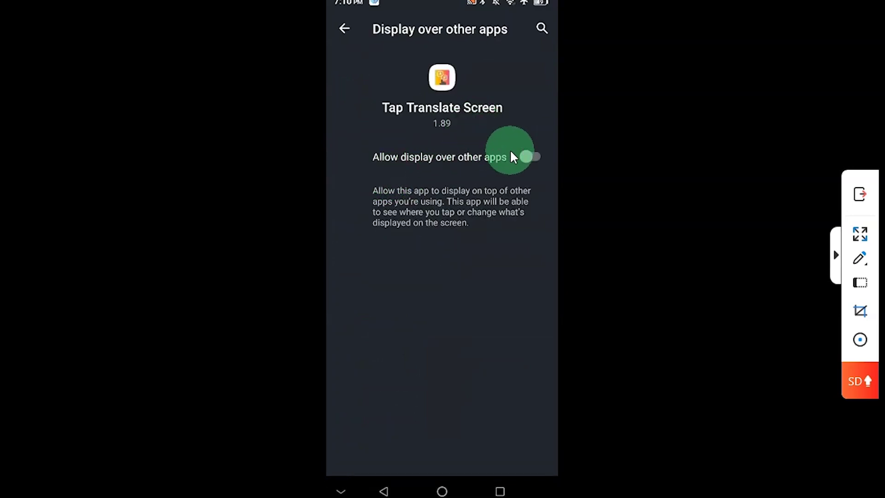
pyautogui.click(532, 161)
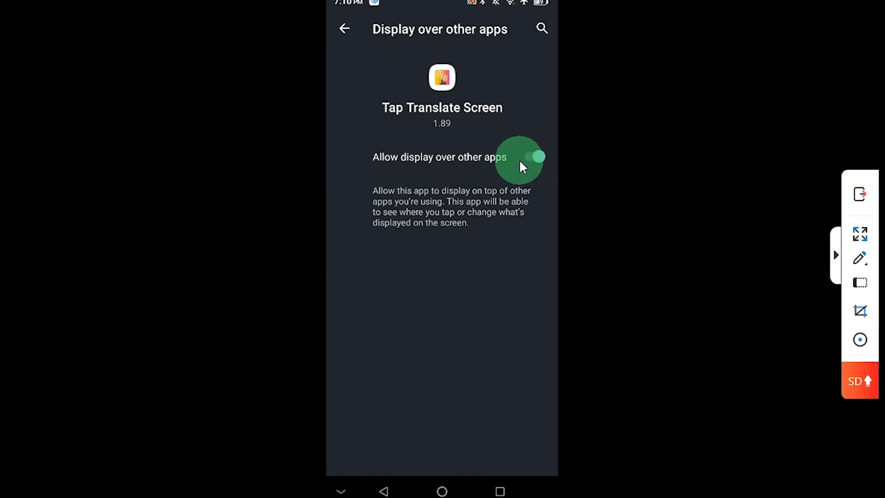
pyautogui.press('Escape')
pyautogui.press('Escape')
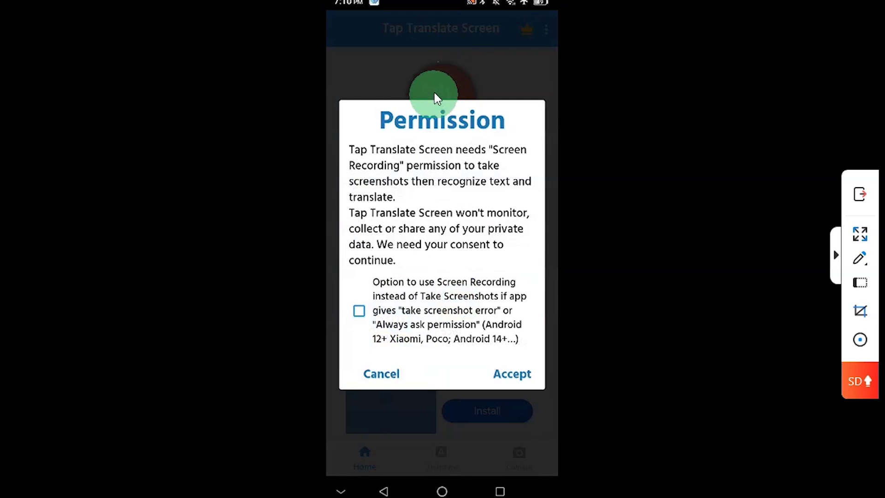
# Grant Tap Translate Screen the screen recording permission and dismiss the tutorial.
pyautogui.click(525, 374)
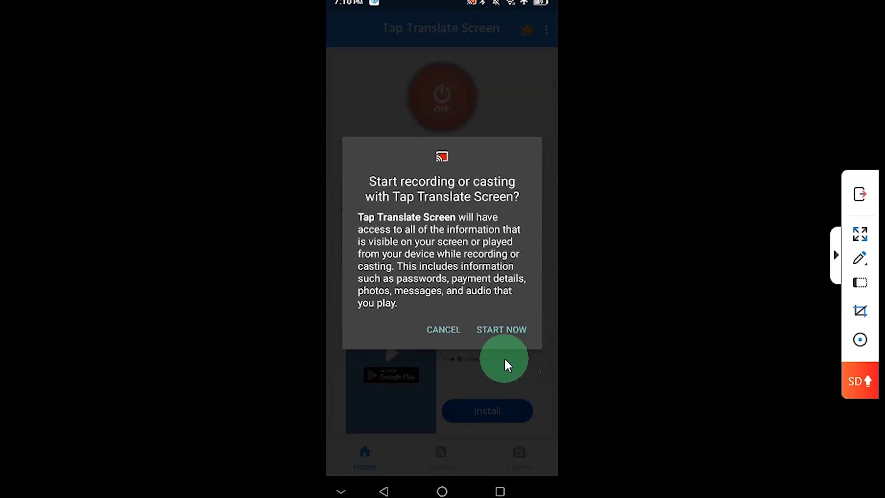
pyautogui.click(506, 330)
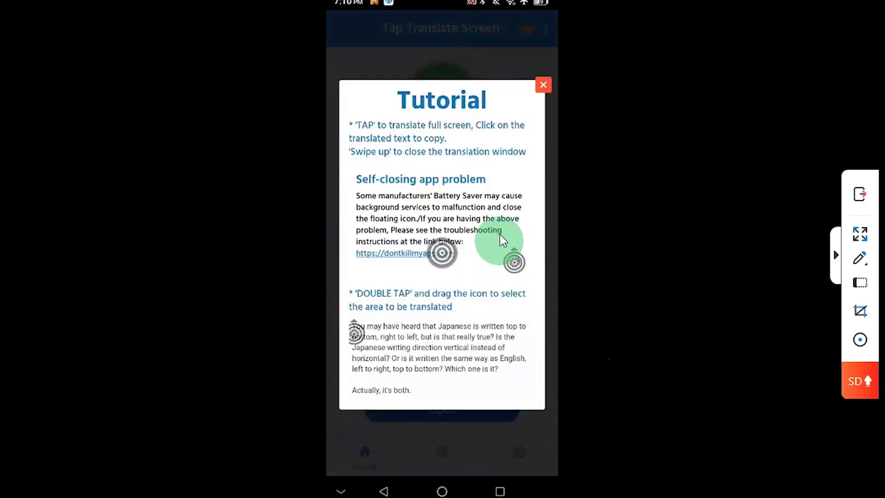
pyautogui.click(490, 181)
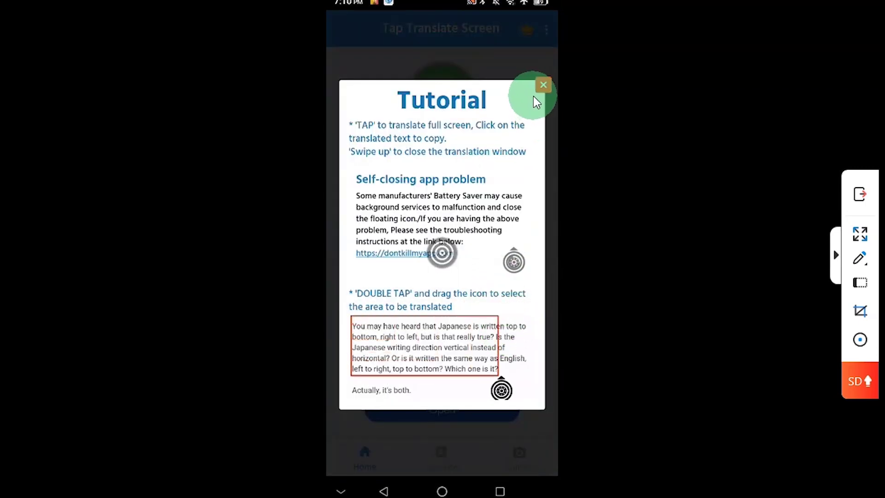
pyautogui.click(515, 101)
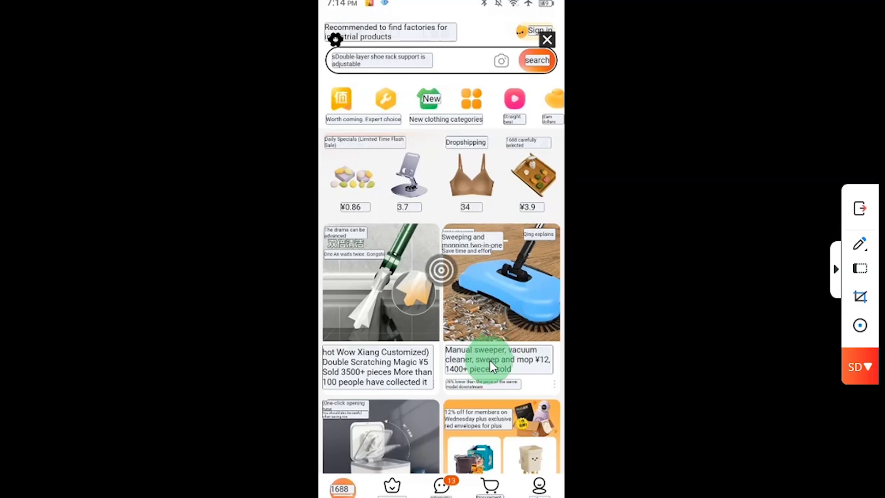
# Open the manual sweeper product's detail page in the 1688 app and look through its listing information.
pyautogui.click(502, 385)
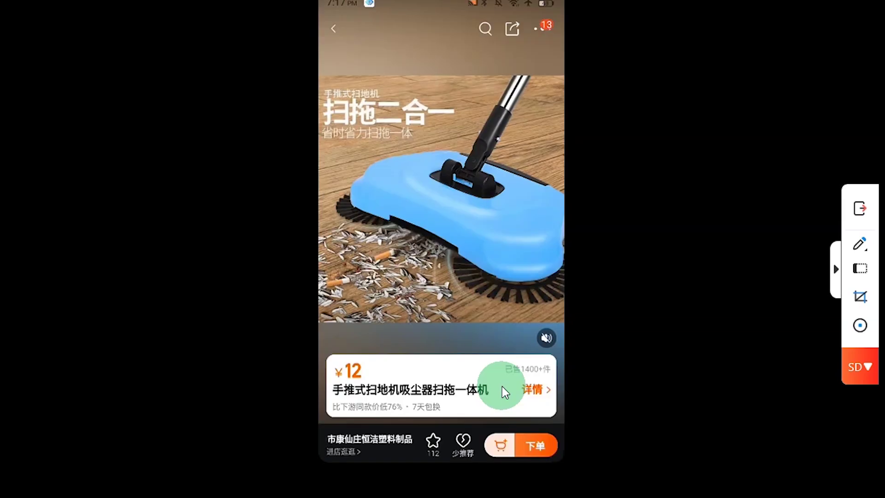
pyautogui.click(501, 387)
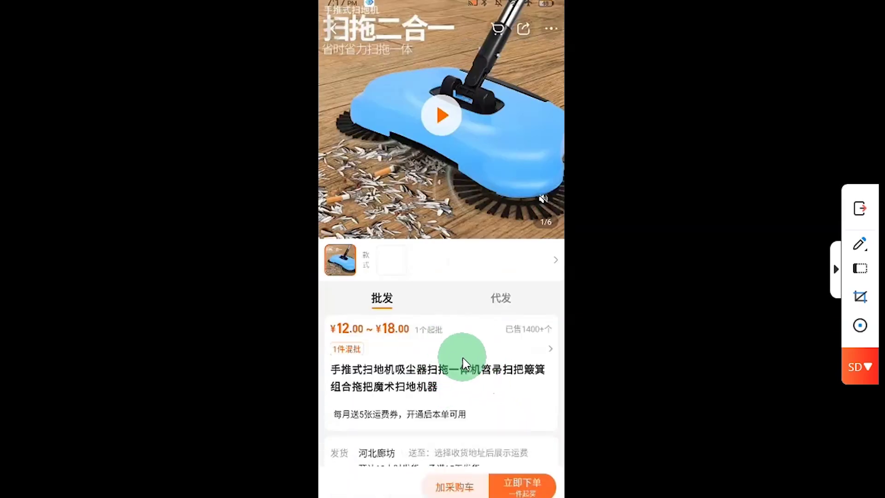
pyautogui.scroll(-5, 469, 327)
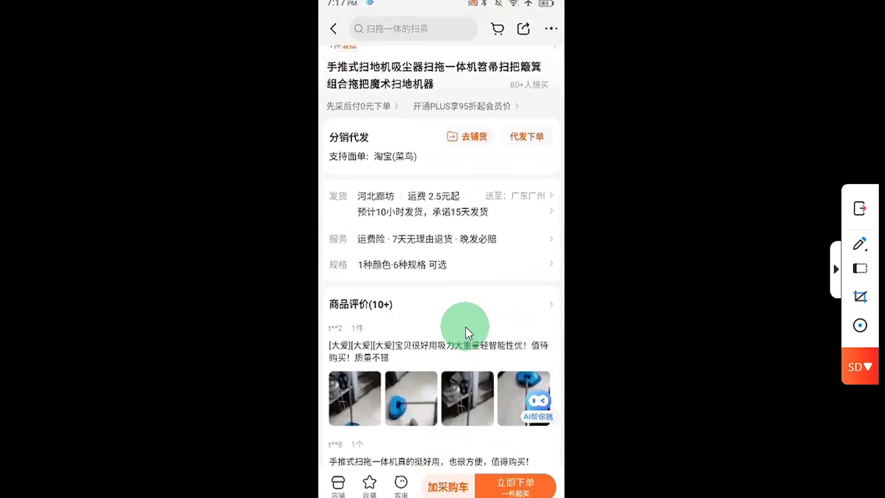
pyautogui.scroll(-8, 466, 327)
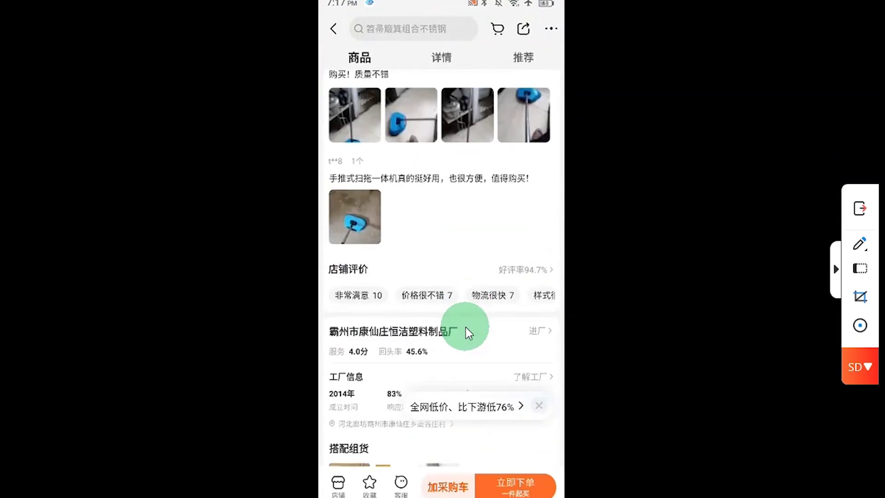
pyautogui.scroll(-1, 462, 328)
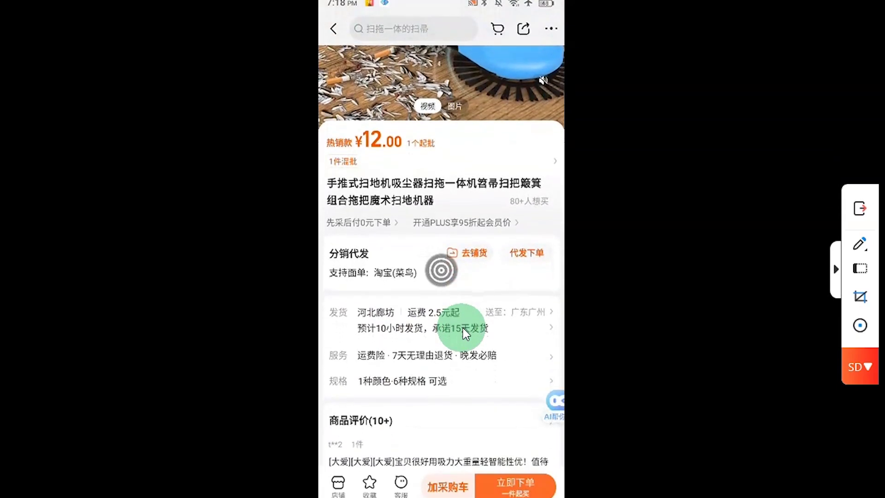
pyautogui.scroll(1, 465, 326)
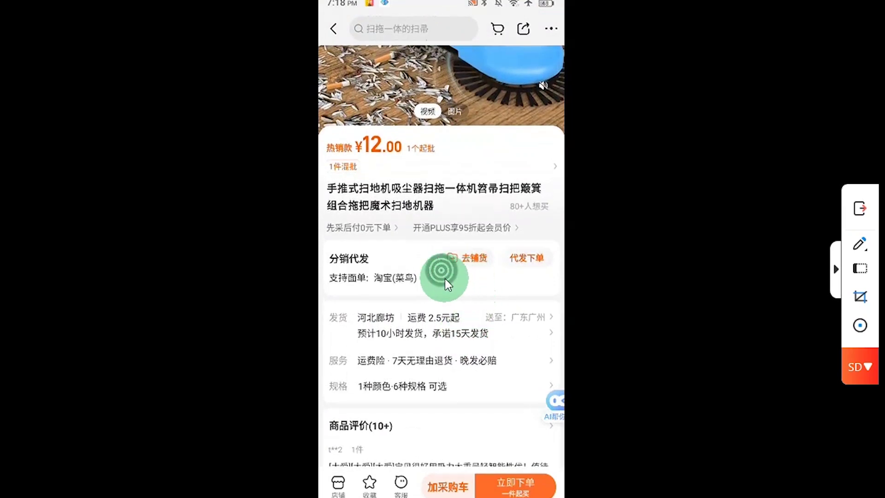
# Use the floating translation icon on the product page's shipping details and reviews.
pyautogui.scroll(-5, 445, 279)
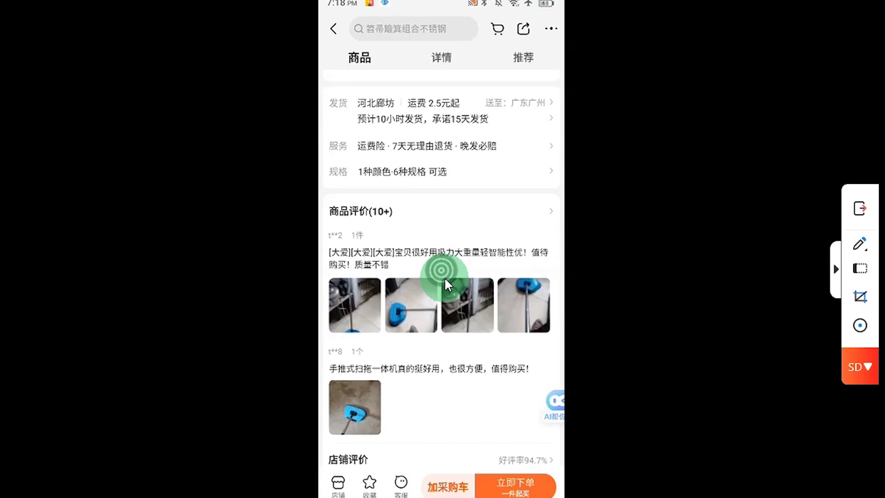
pyautogui.click(444, 277)
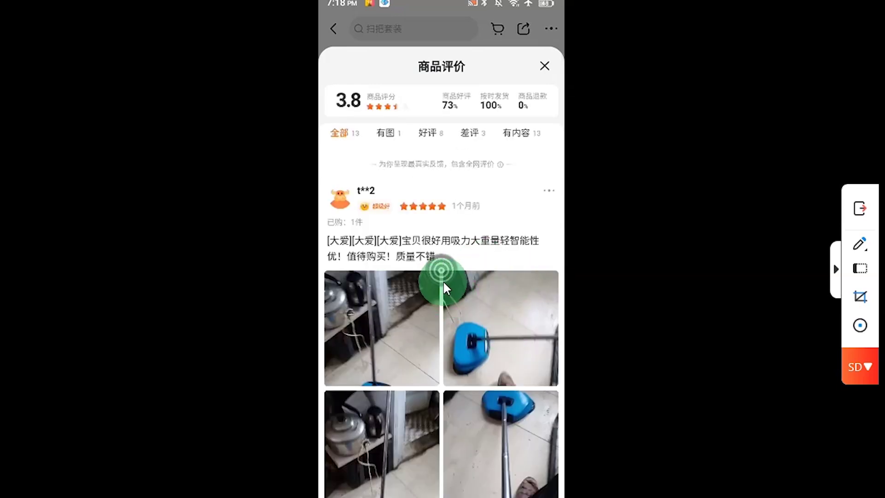
pyautogui.click(443, 280)
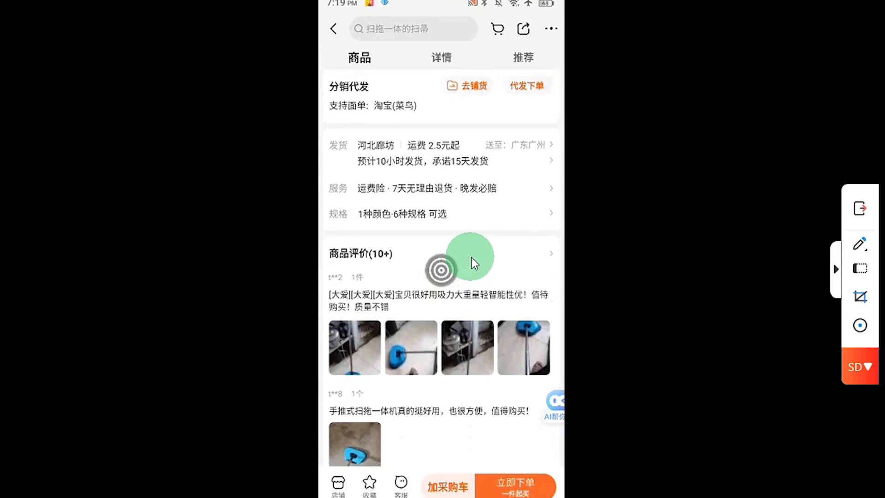
# Translate the product page's price, title and shipping section with the floating translation icon.
pyautogui.scroll(4, 471, 257)
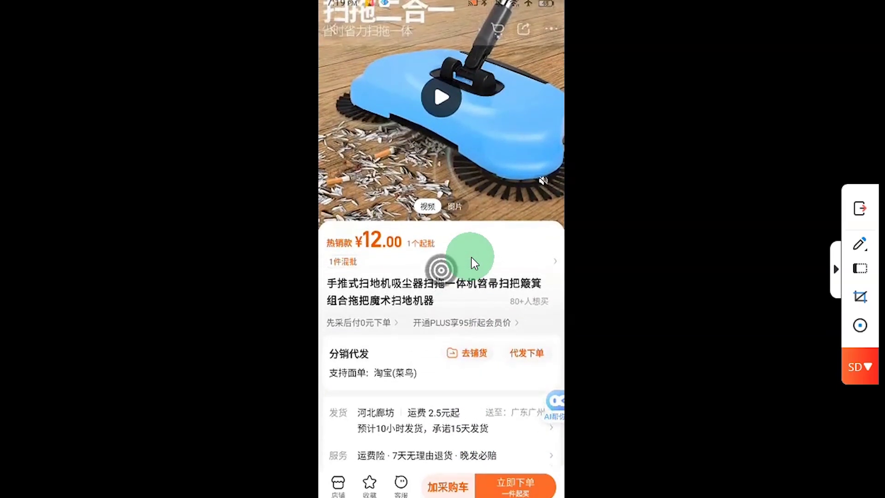
pyautogui.scroll(-1, 471, 257)
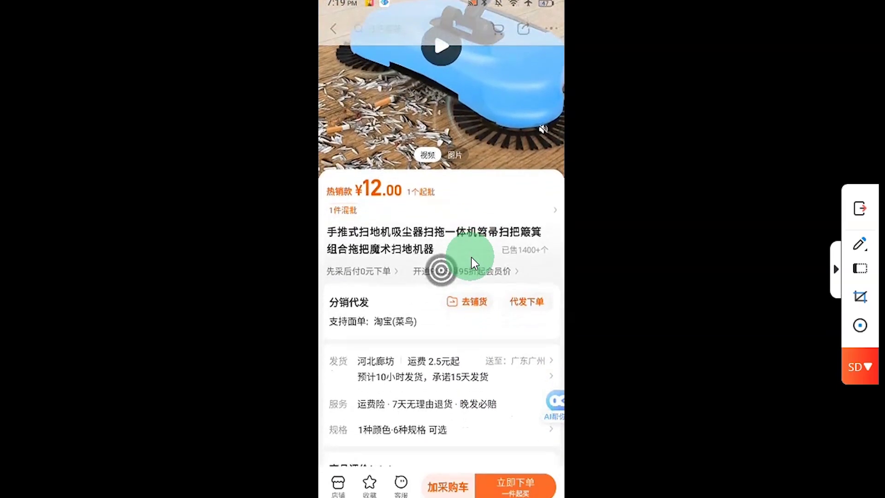
pyautogui.scroll(-1, 471, 257)
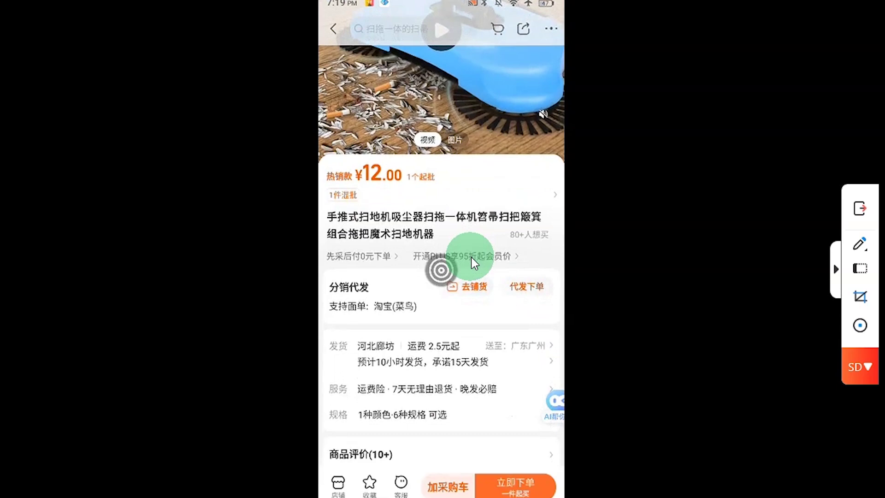
pyautogui.click(441, 270)
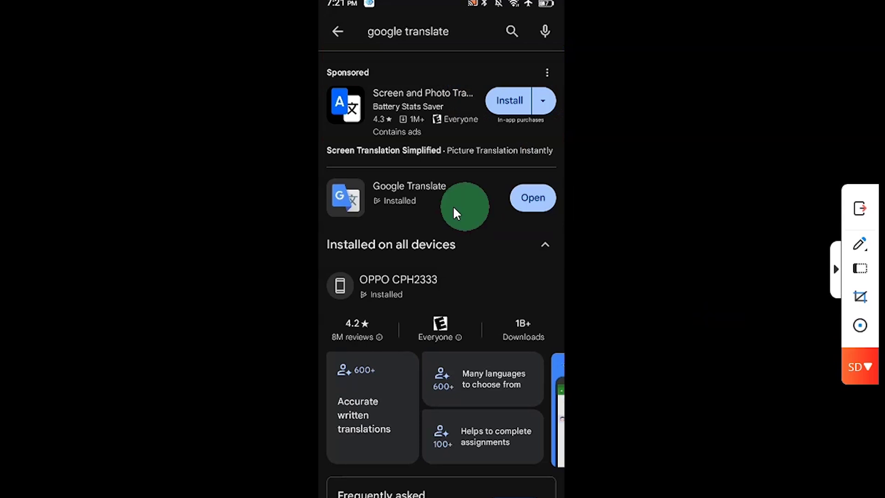
# Open Google Translate, return to the 1688 app and take a screenshot of the sweeper's product page.
pyautogui.click(526, 197)
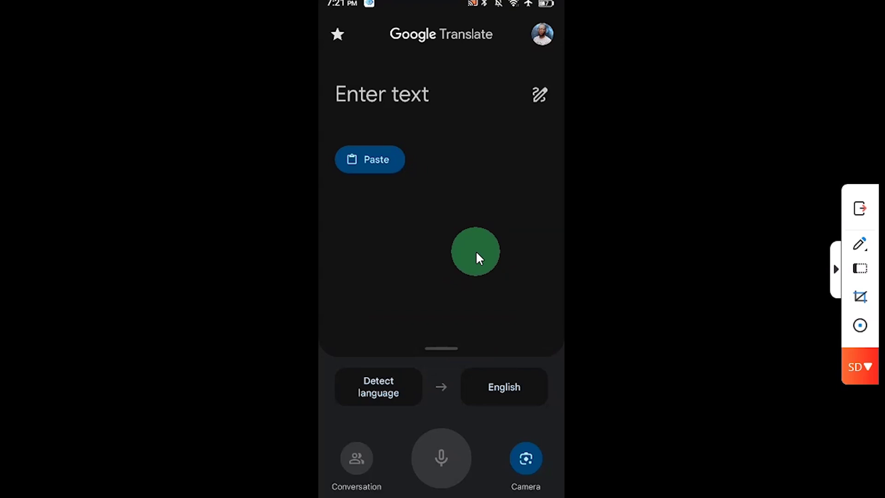
pyautogui.hotkey('alt', 's')
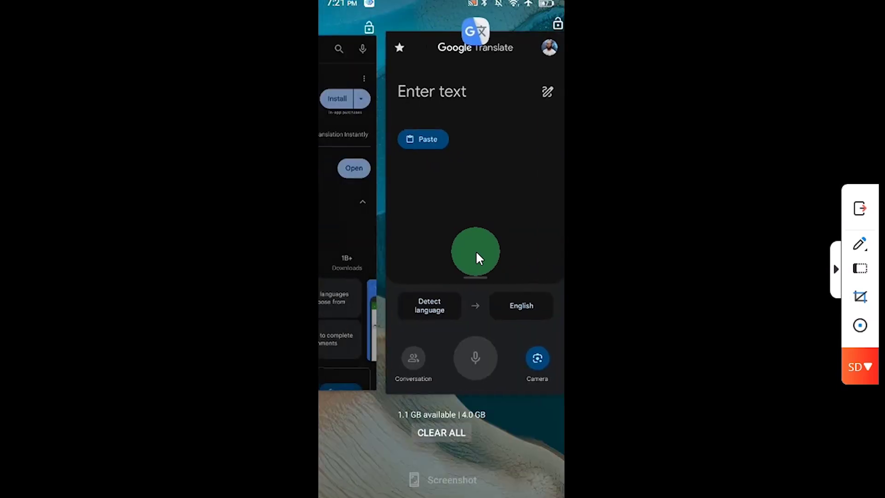
pyautogui.click(477, 252)
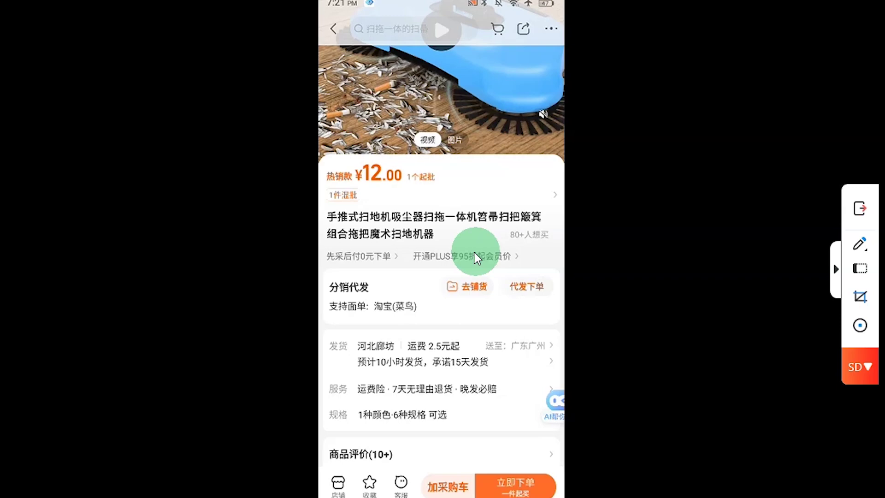
pyautogui.hotkey('alt', 'shift', 's')
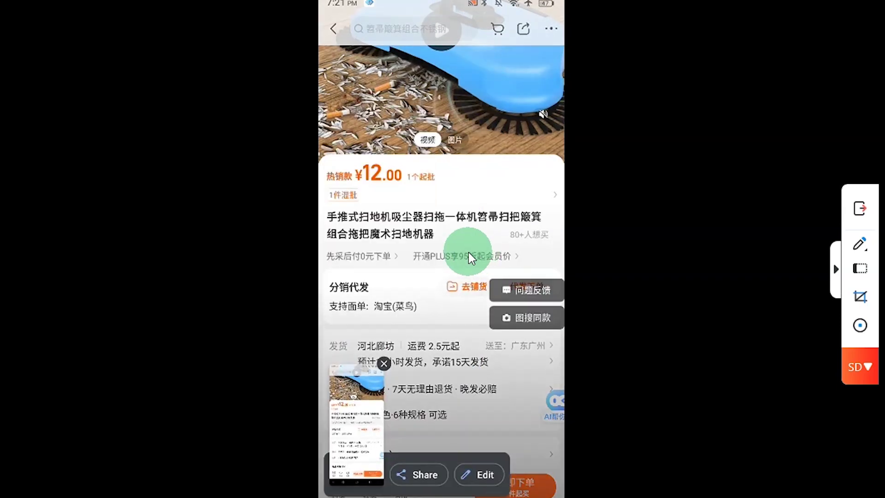
# Switch to Google Translate and translate the sweeper page screenshot into English with its camera translation.
pyautogui.hotkey('alt', 's')
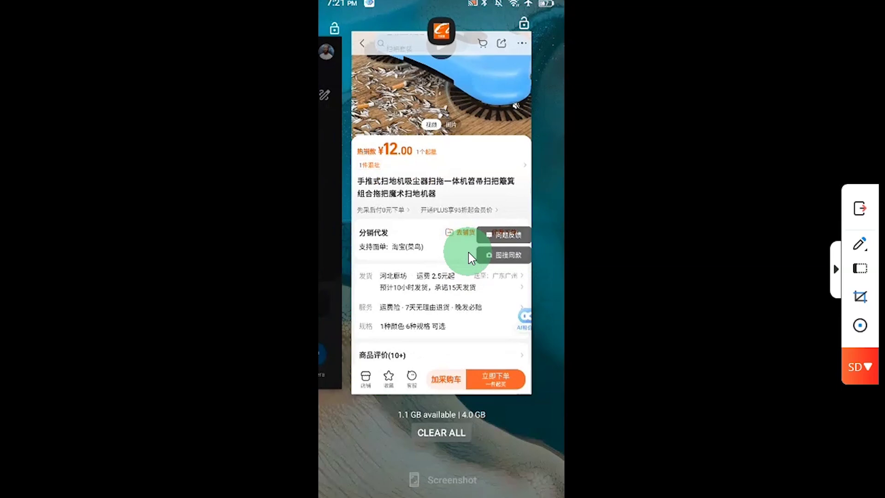
pyautogui.hscroll(-1, 468, 252)
pyautogui.click(469, 250)
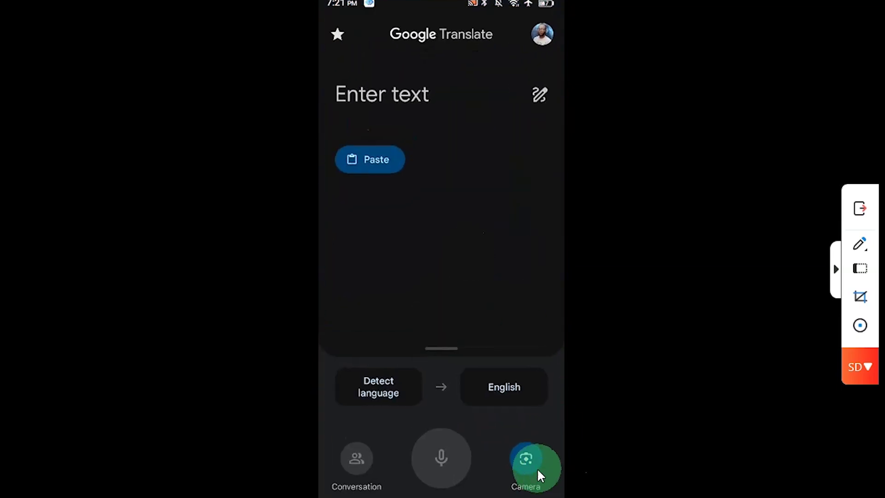
pyautogui.click(535, 451)
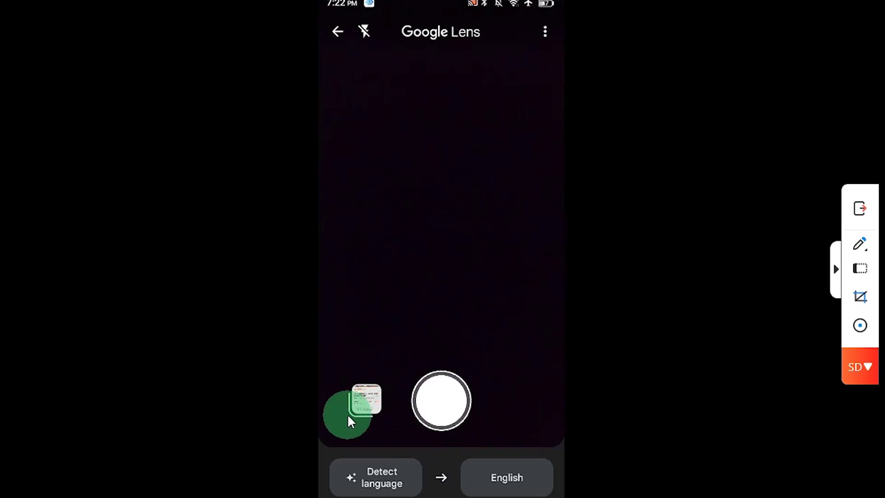
pyautogui.click(373, 402)
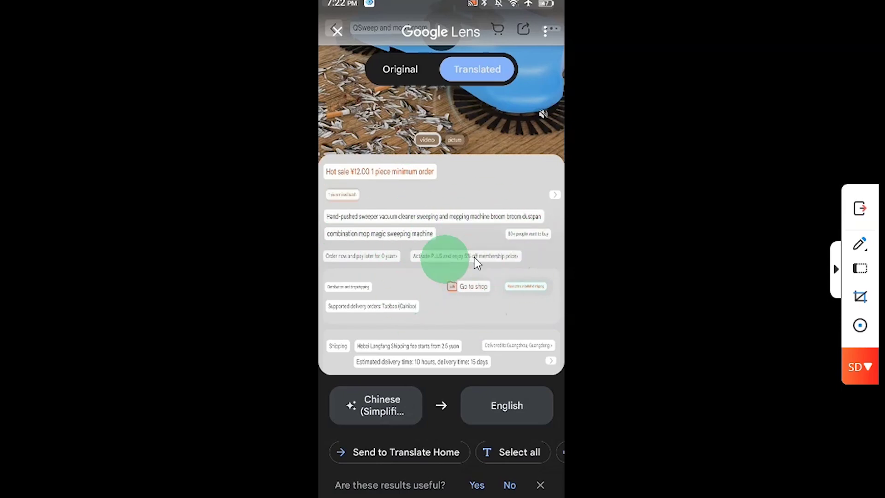
# Read the translated price, minimum order, product title, shipping and service sections of the sweeper page.
pyautogui.doubleClick(440, 258)
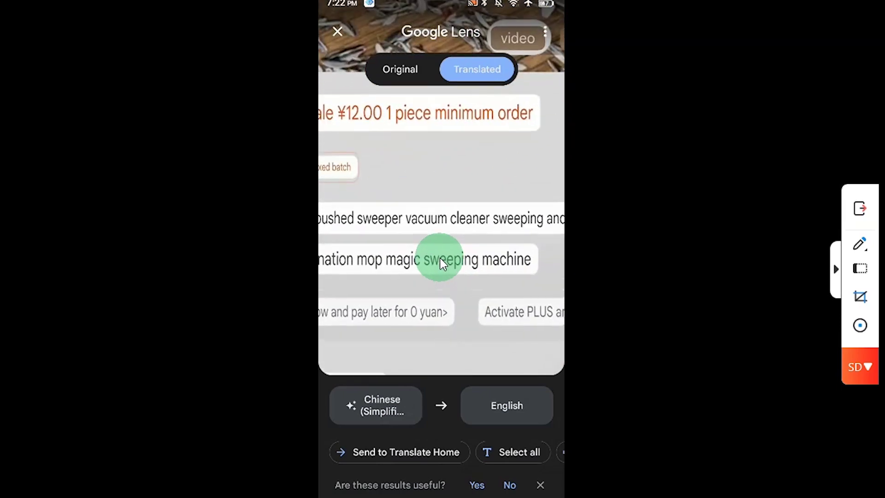
pyautogui.scroll(-1, 439, 261)
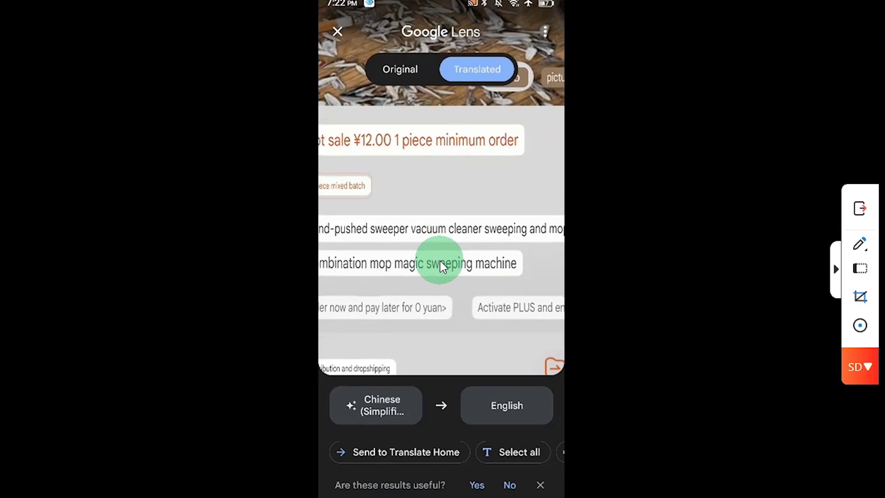
pyautogui.hscroll(-1, 440, 261)
pyautogui.scroll(-1, 435, 265)
pyautogui.scroll(-3, 432, 271)
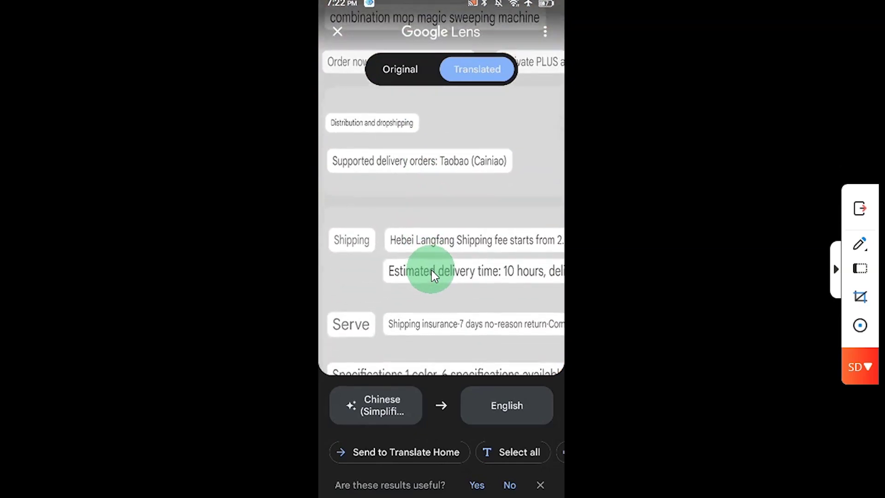
pyautogui.hscroll(1, 431, 270)
pyautogui.scroll(-2, 432, 275)
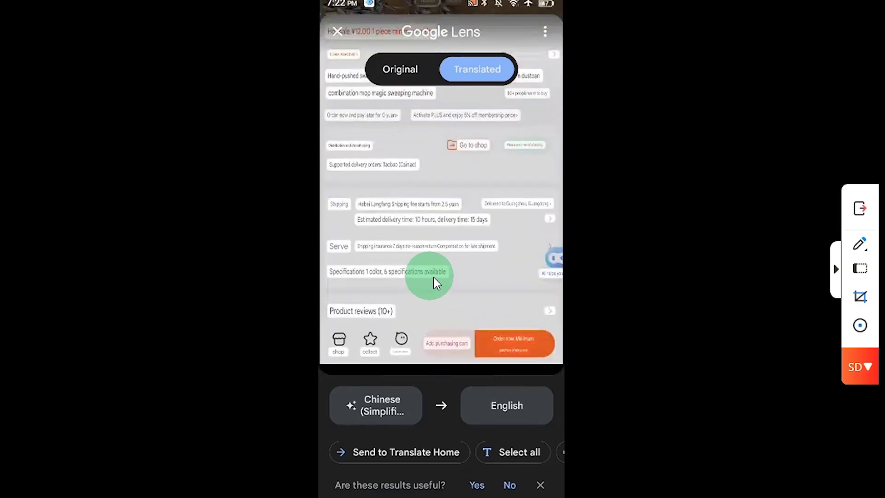
# Examine the translated delivery time, dropshipping options, delivery destination and purchase options in the sweeper screenshot.
pyautogui.doubleClick(434, 277)
pyautogui.doubleClick(433, 277)
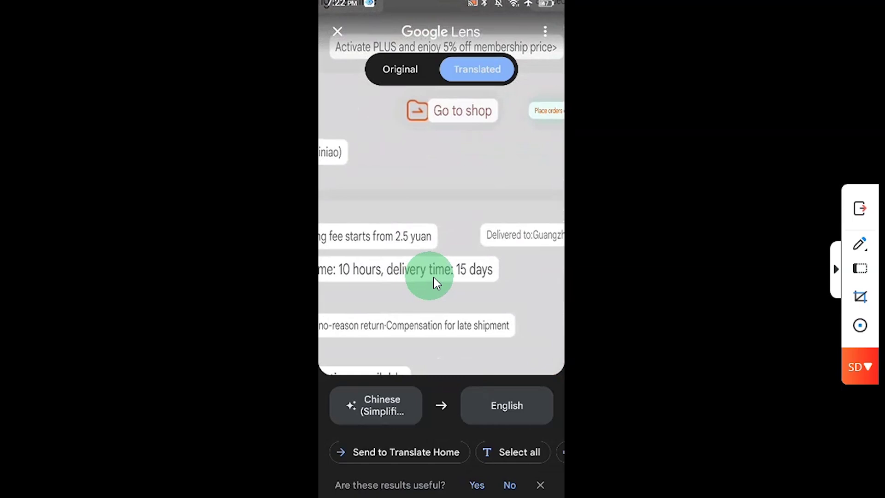
pyautogui.hscroll(1, 434, 277)
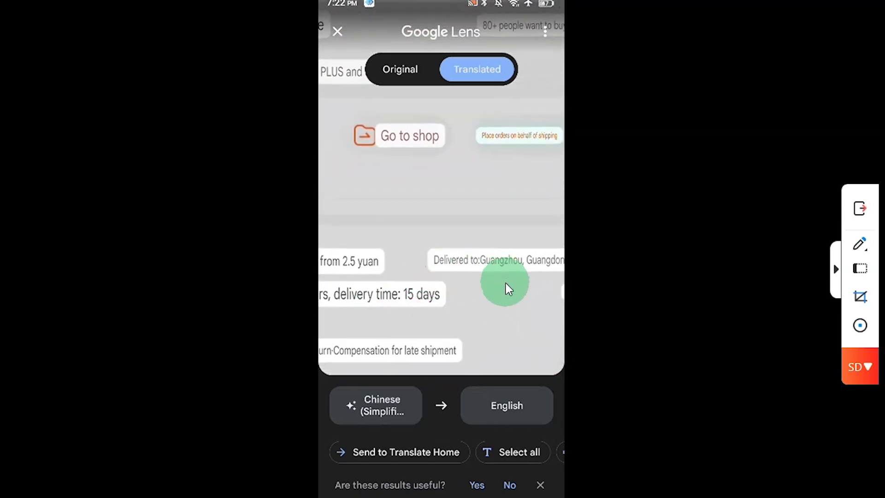
pyautogui.scroll(1, 505, 283)
pyautogui.doubleClick(481, 274)
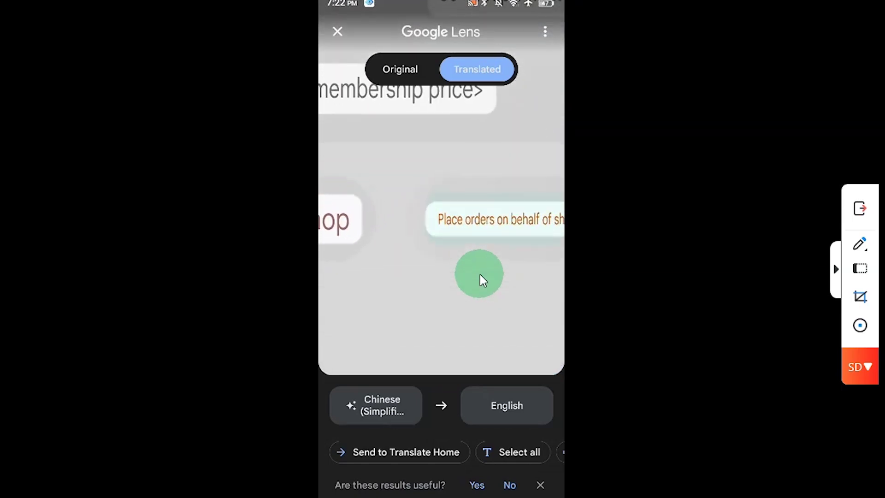
pyautogui.scroll(-3, 477, 244)
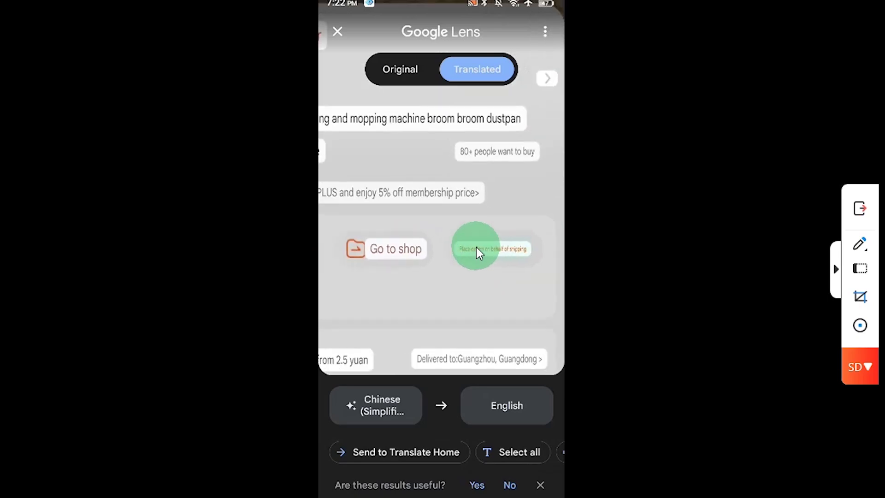
pyautogui.scroll(-2, 476, 241)
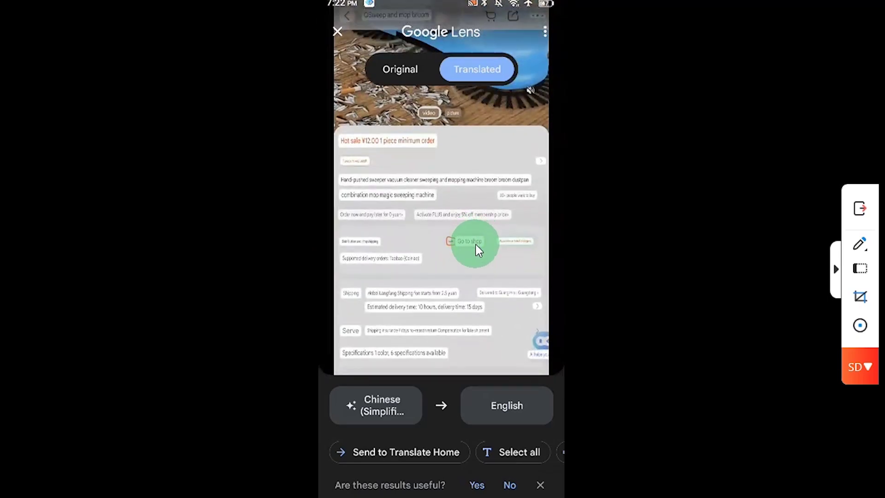
pyautogui.scroll(-2, 476, 243)
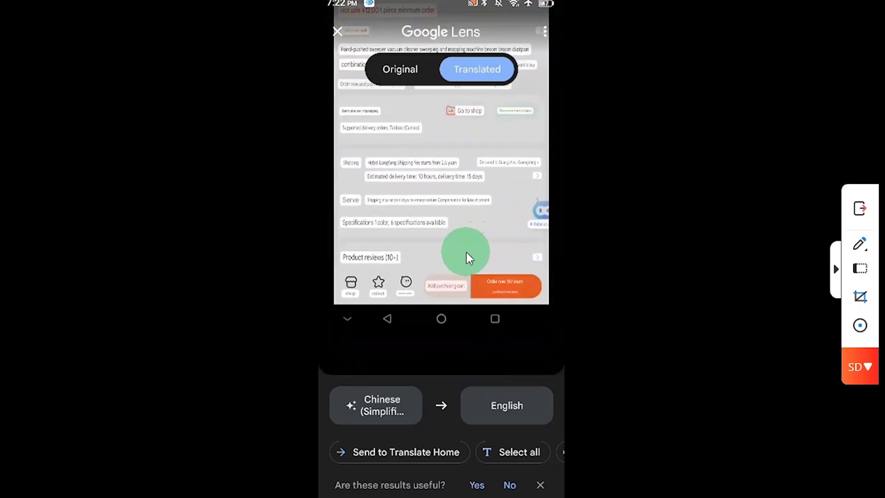
pyautogui.scroll(3, 466, 251)
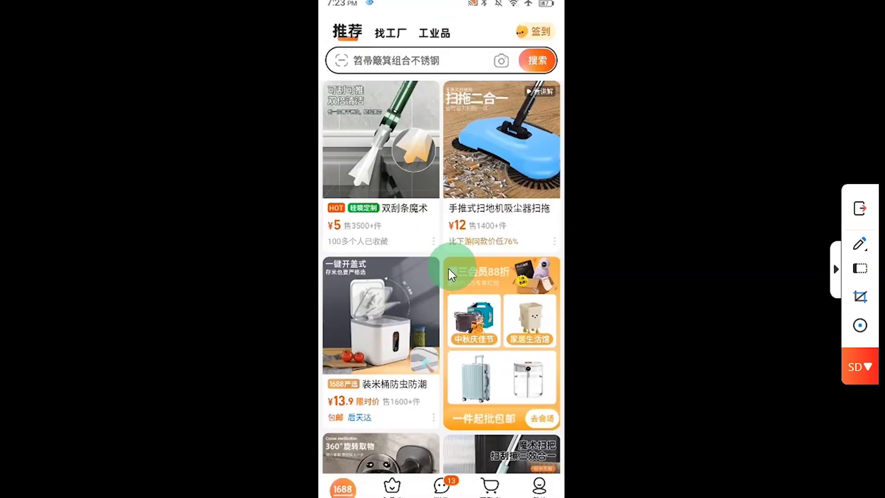
# Browse the 1688 home feed and open the detail page of the foldable ironing board.
pyautogui.scroll(-5, 449, 268)
pyautogui.scroll(1, 449, 268)
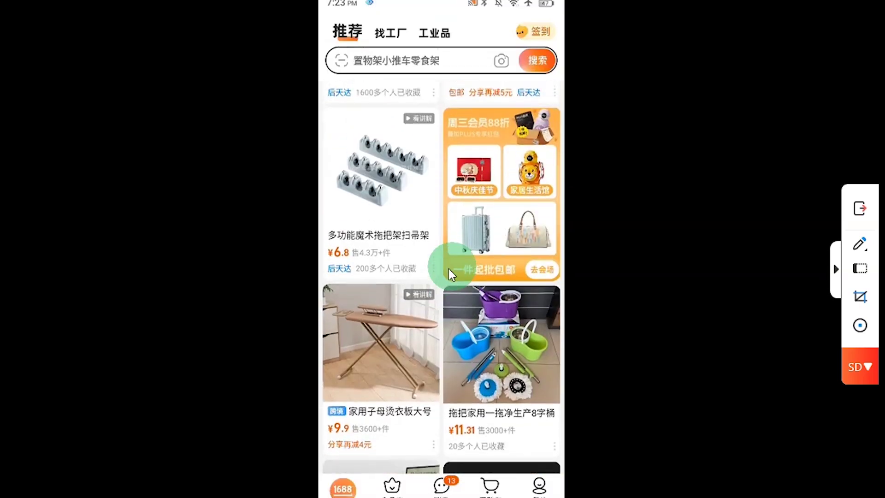
pyautogui.scroll(-2, 449, 269)
pyautogui.scroll(-2, 449, 267)
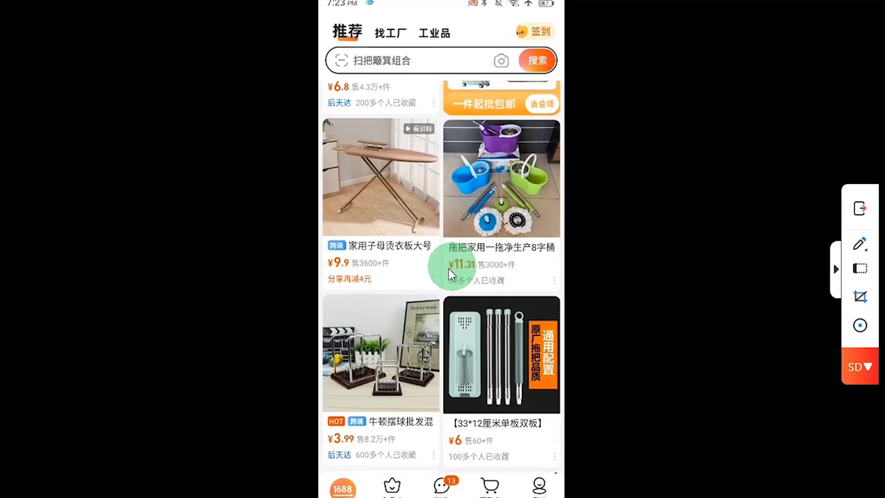
pyautogui.click(449, 268)
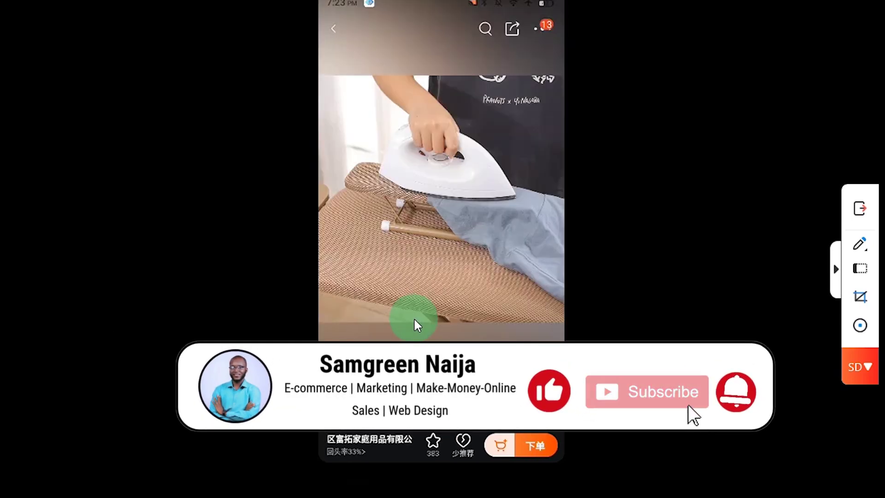
pyautogui.click(409, 318)
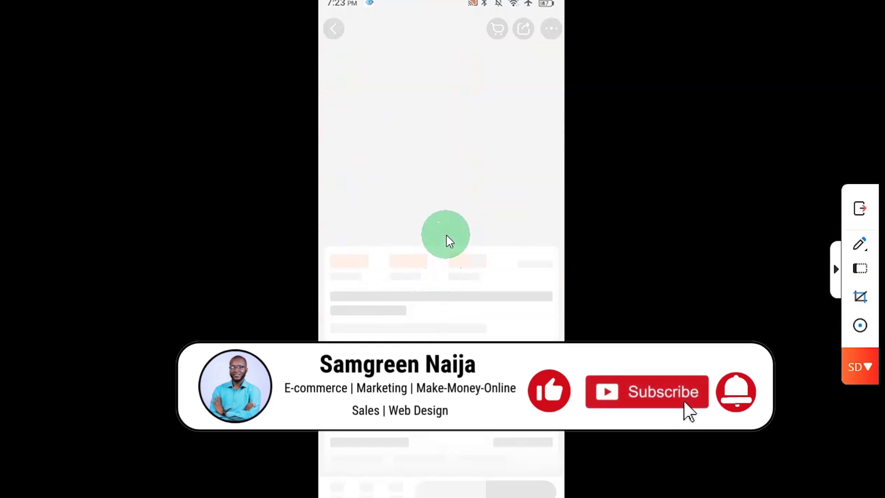
# Look through the ironing board's listing and open its full list of product reviews.
pyautogui.scroll(-5, 481, 253)
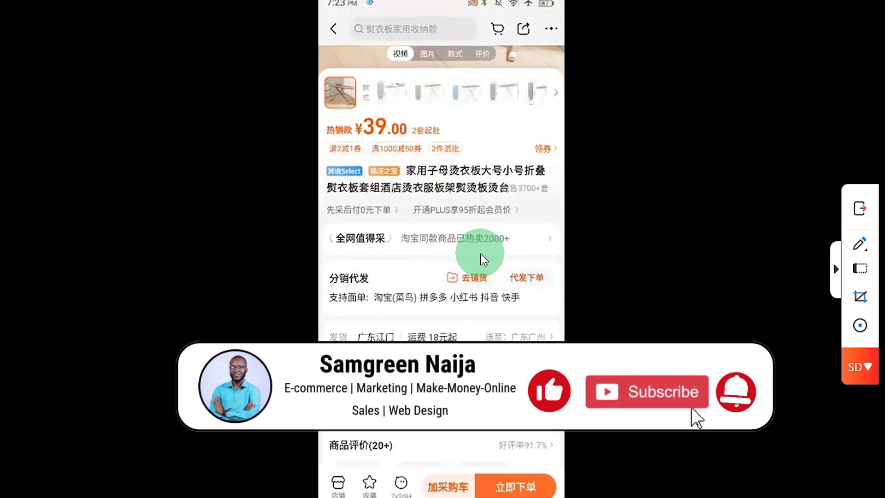
pyautogui.scroll(-5, 481, 253)
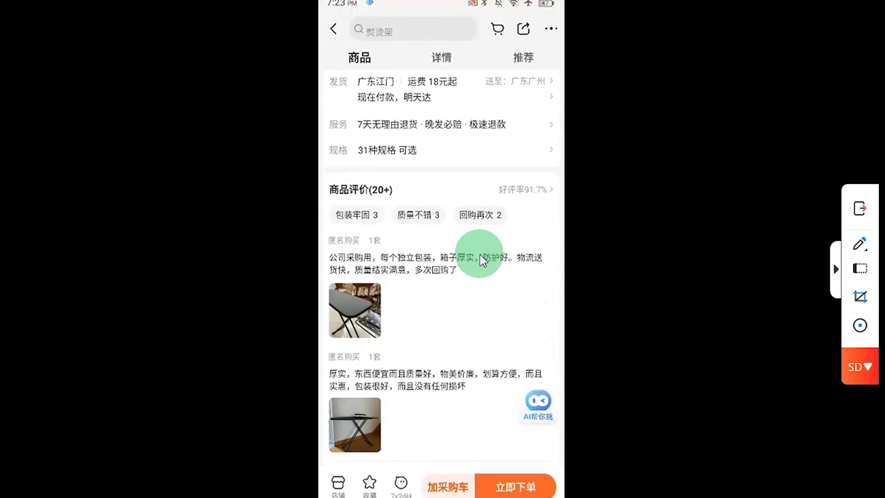
pyautogui.click(523, 206)
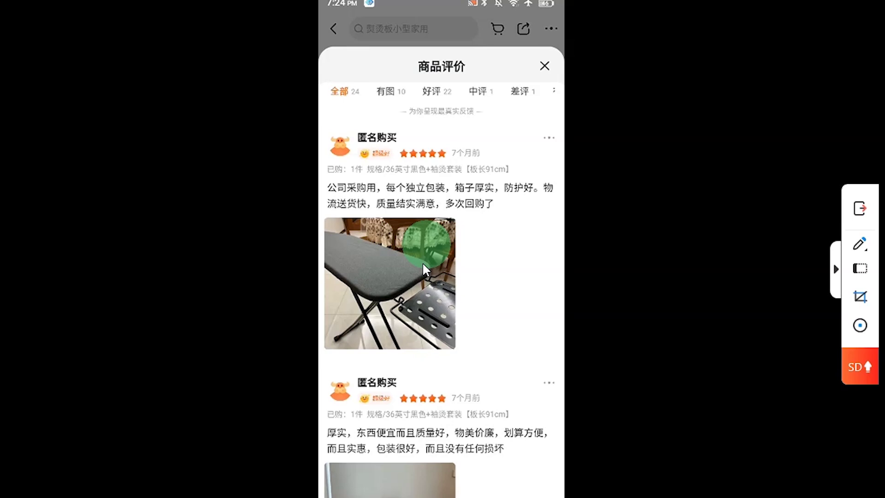
# Take a screenshot of the ironing board reviews and translate it into English in Google Translate.
pyautogui.press('Print')
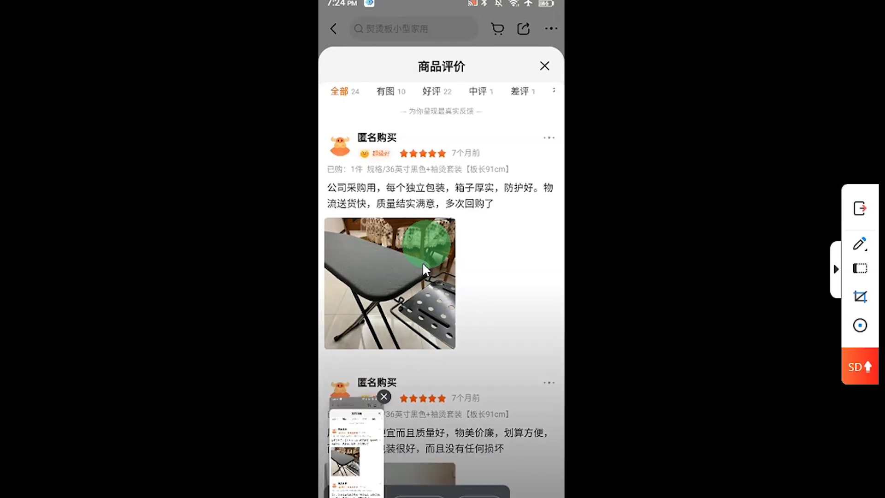
pyautogui.hotkey('alt', 'Tab')
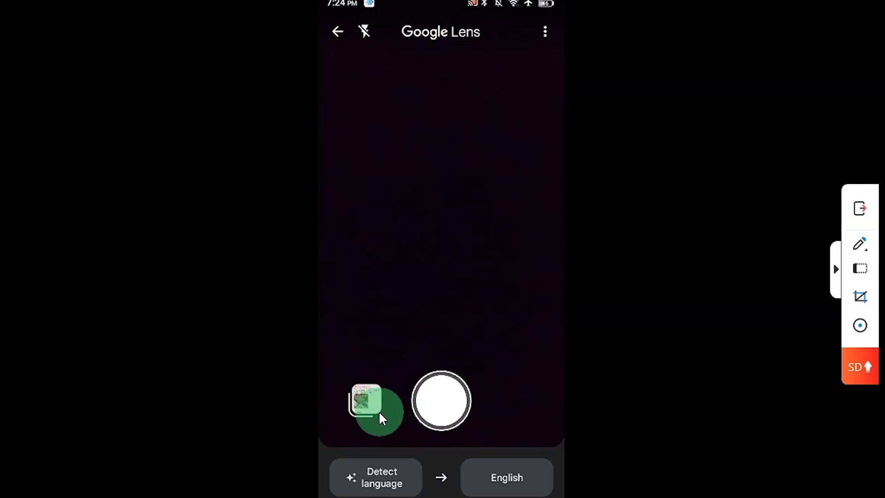
pyautogui.click(484, 236)
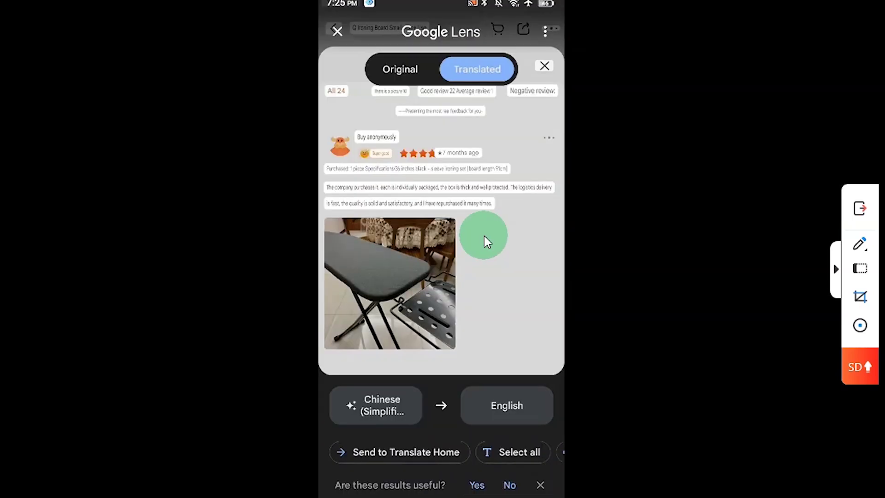
# Read the translated customer review of the ironing board, including its rating, specifications and comment.
pyautogui.scroll(3, 484, 236)
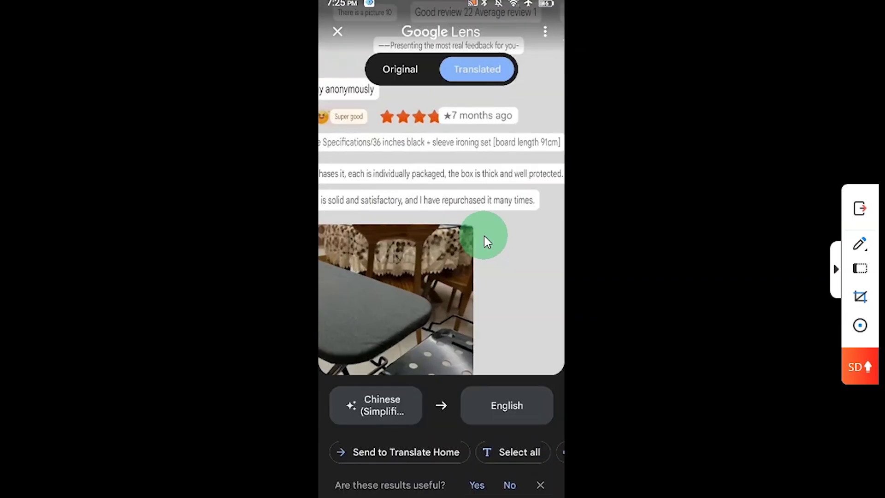
pyautogui.hscroll(-3, 484, 235)
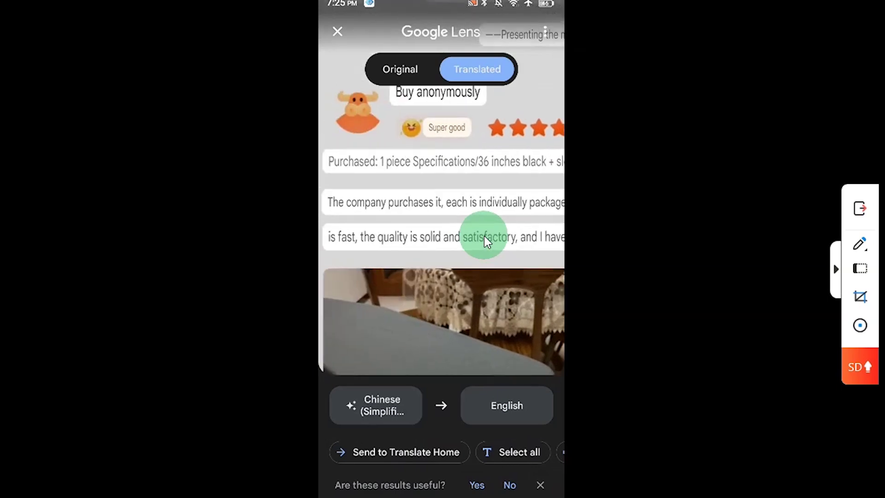
pyautogui.scroll(-1, 485, 235)
pyautogui.hscroll(3, 484, 236)
pyautogui.scroll(-6, 484, 236)
pyautogui.hscroll(-3, 484, 236)
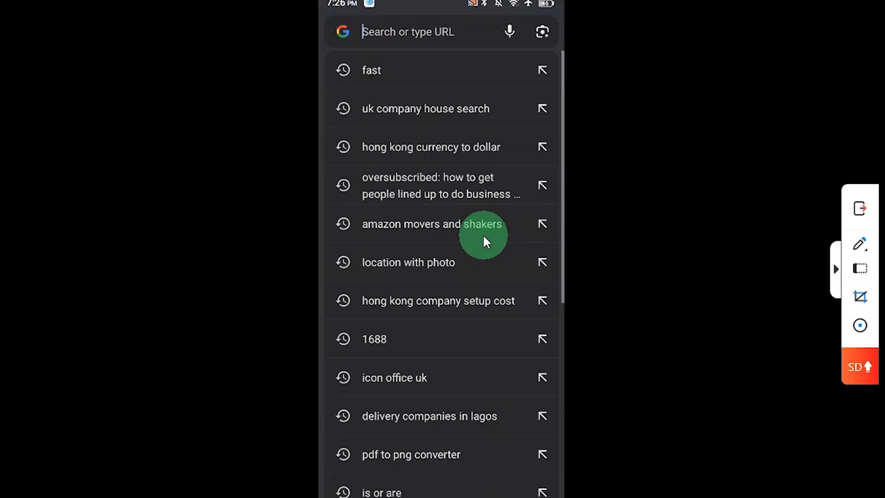
# Open the m.1688.com website in the mobile browser and look over its home page.
pyautogui.write('m')
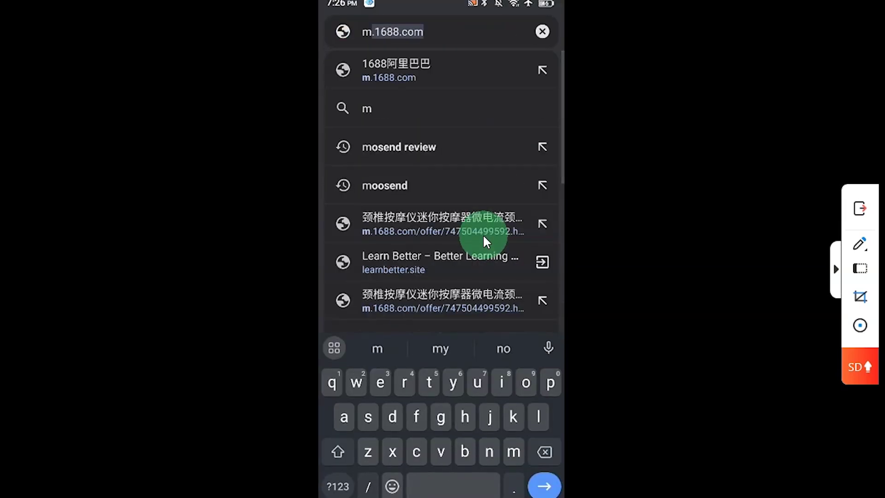
pyautogui.press('Return')
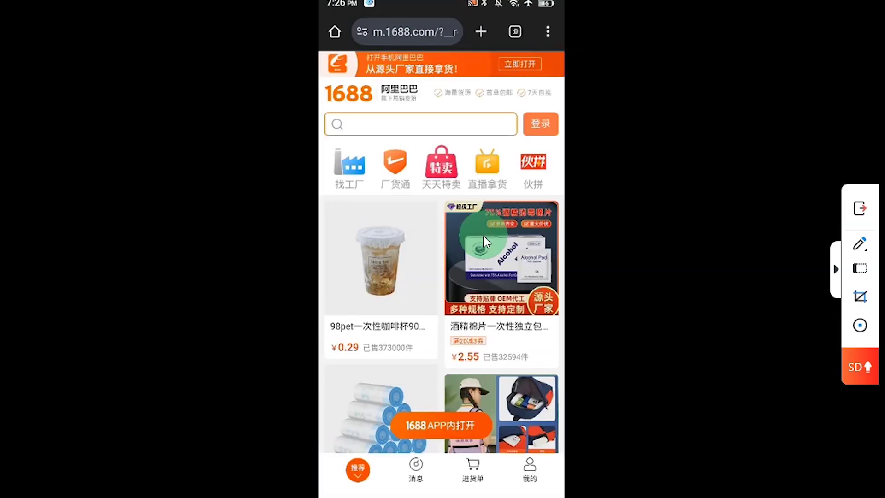
pyautogui.scroll(-1, 482, 236)
pyautogui.scroll(1, 483, 237)
pyautogui.scroll(-1, 484, 237)
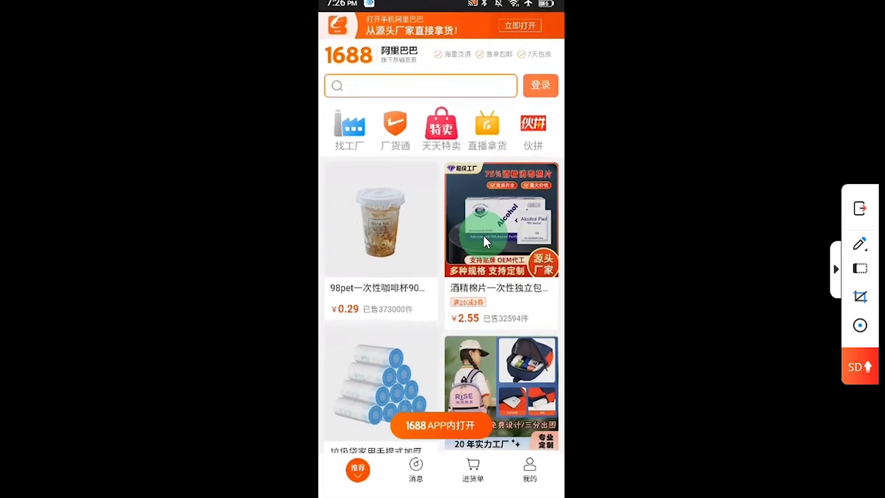
# Translate the m.1688.com home page into English with the browser's built-in page translation.
pyautogui.scroll(1, 483, 236)
pyautogui.scroll(1, 484, 237)
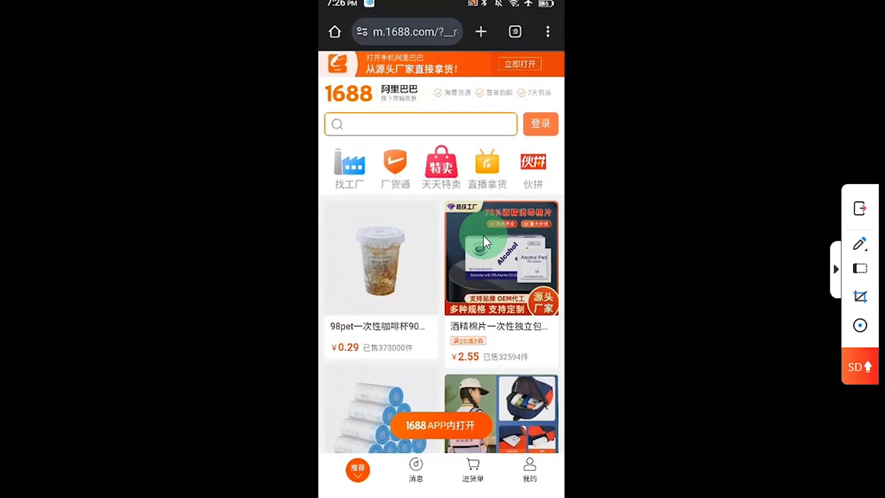
pyautogui.click(548, 33)
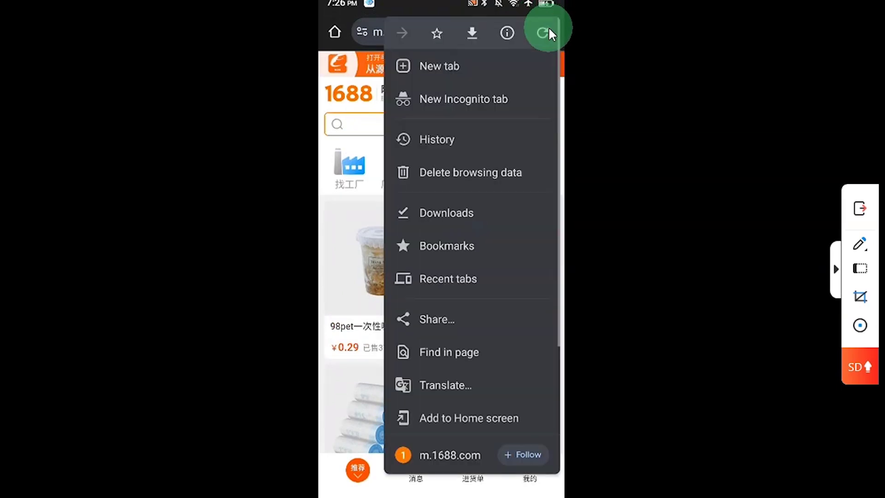
pyautogui.click(455, 382)
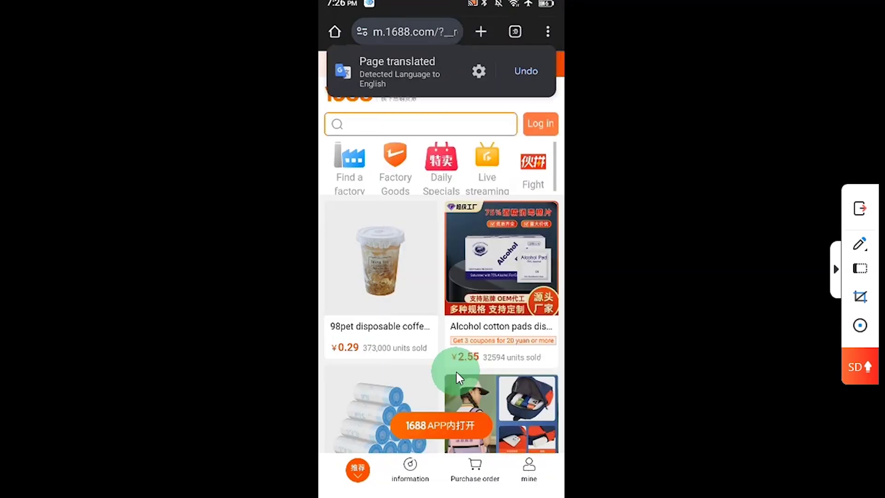
# Browse the translated product feed on the home page and open the acrylic refrigerator magnets listing.
pyautogui.scroll(-8, 457, 374)
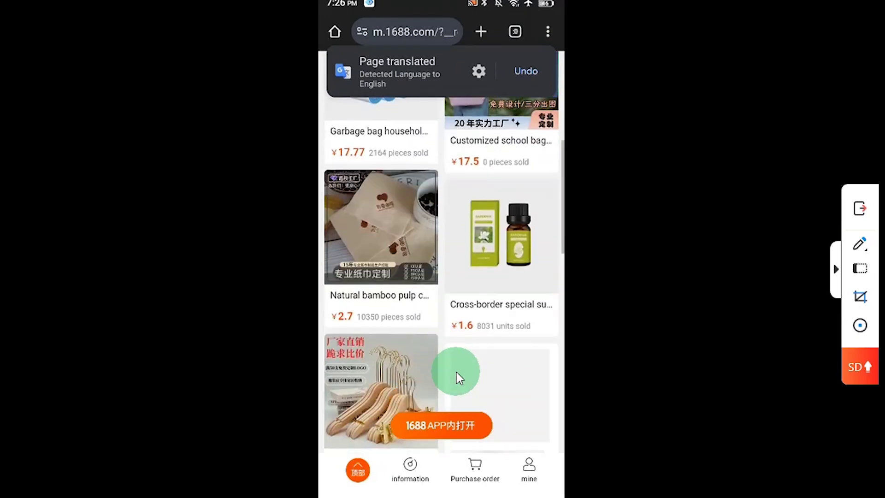
pyautogui.scroll(-5, 457, 372)
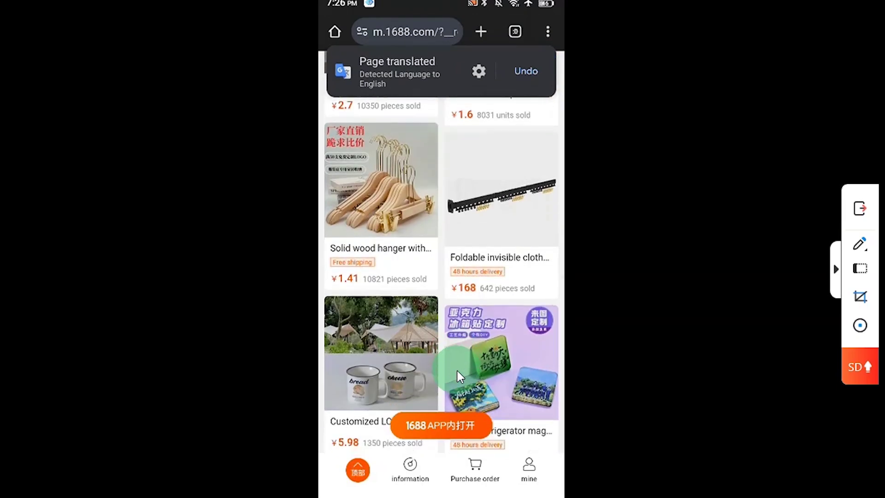
pyautogui.scroll(-3, 457, 370)
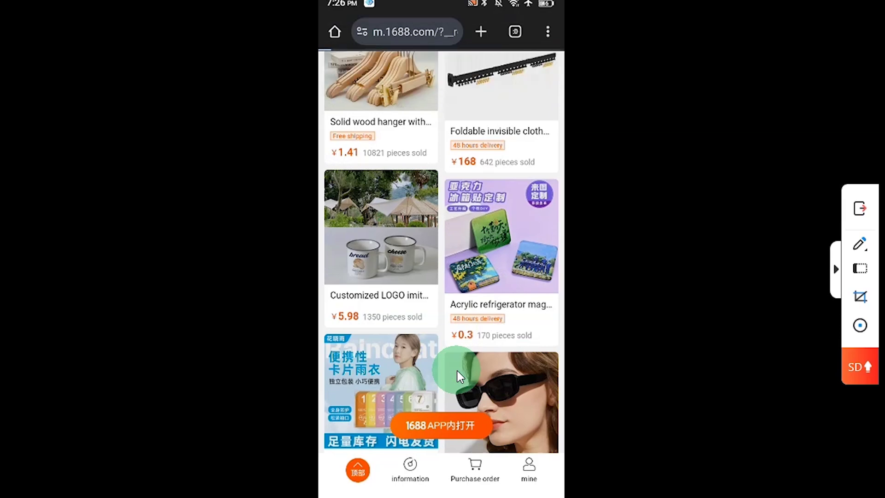
pyautogui.click(458, 373)
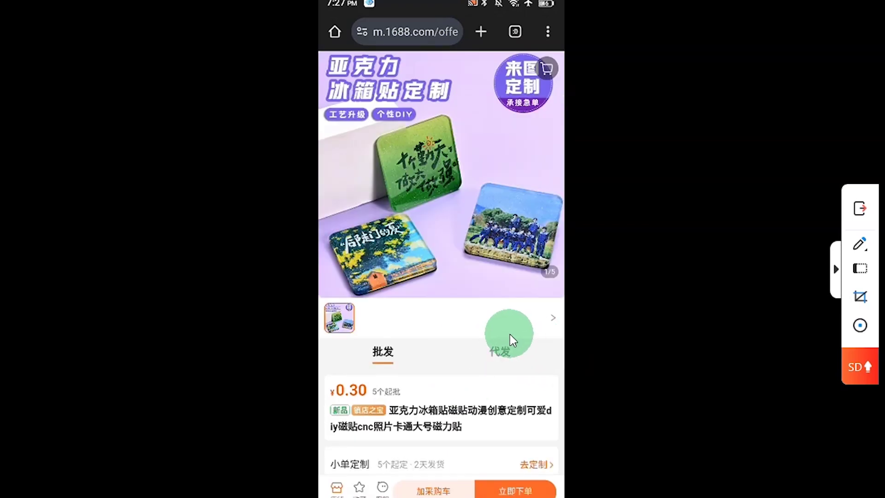
# Translate the refrigerator magnets listing into English in the browser and look through its details down to the product reviews.
pyautogui.rightClick(509, 334)
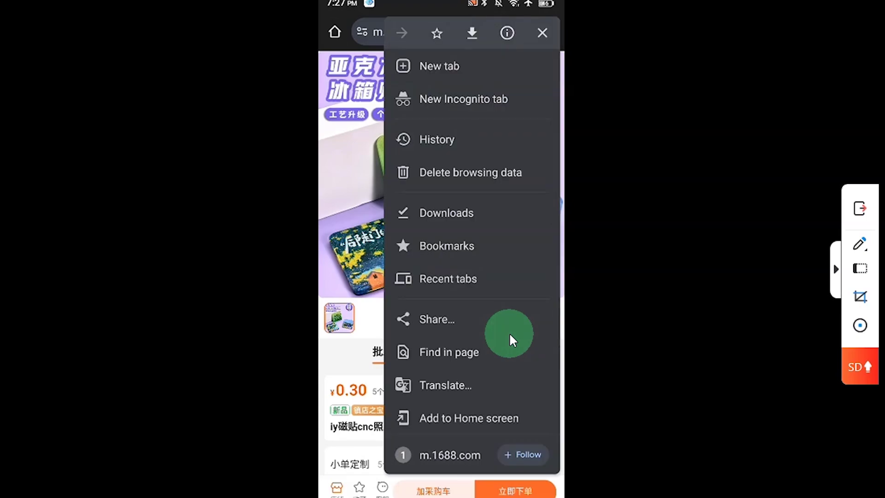
pyautogui.click(460, 383)
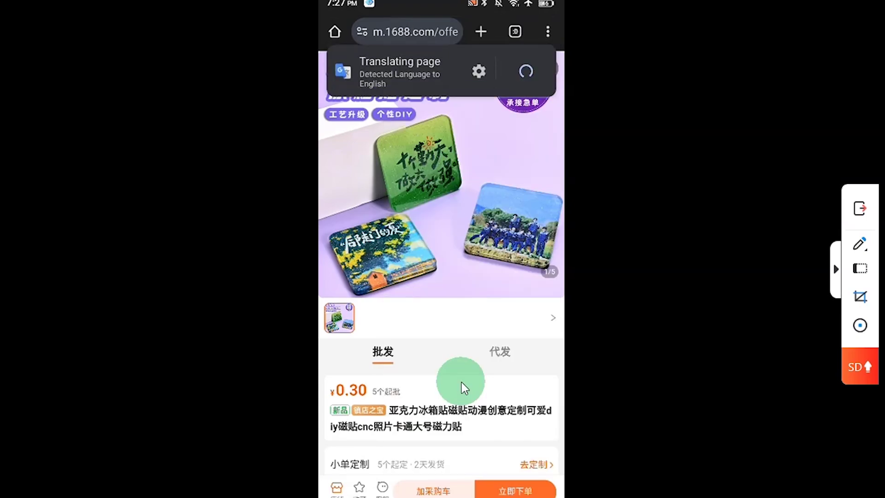
pyautogui.scroll(-10, 463, 388)
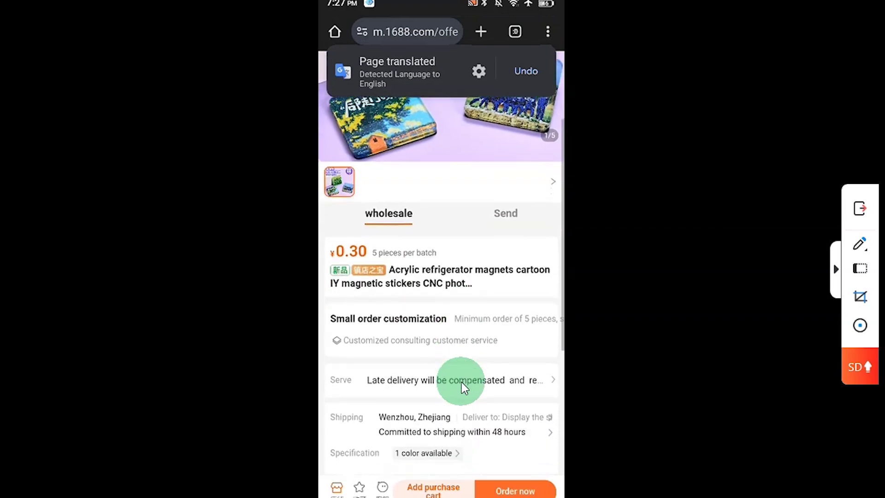
pyautogui.scroll(-2, 463, 387)
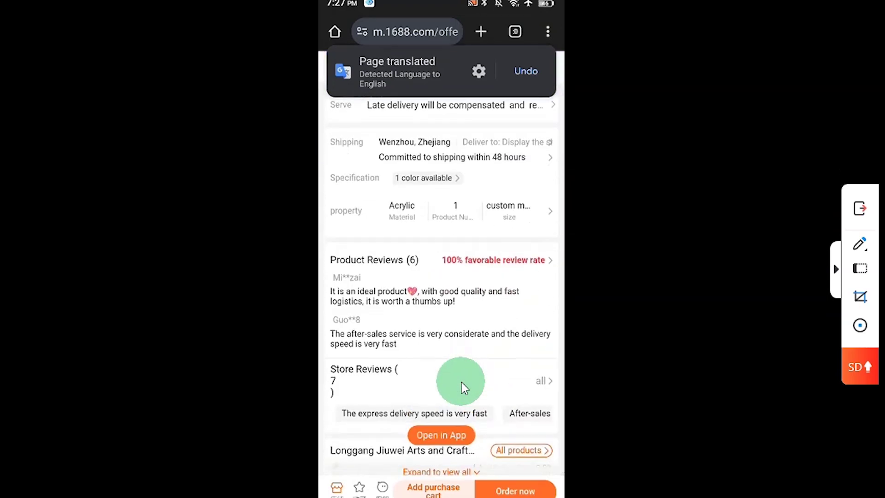
# Dismiss the 1688 app prompt, open the magnets' full product reviews and read through the translated comments.
pyautogui.click(494, 288)
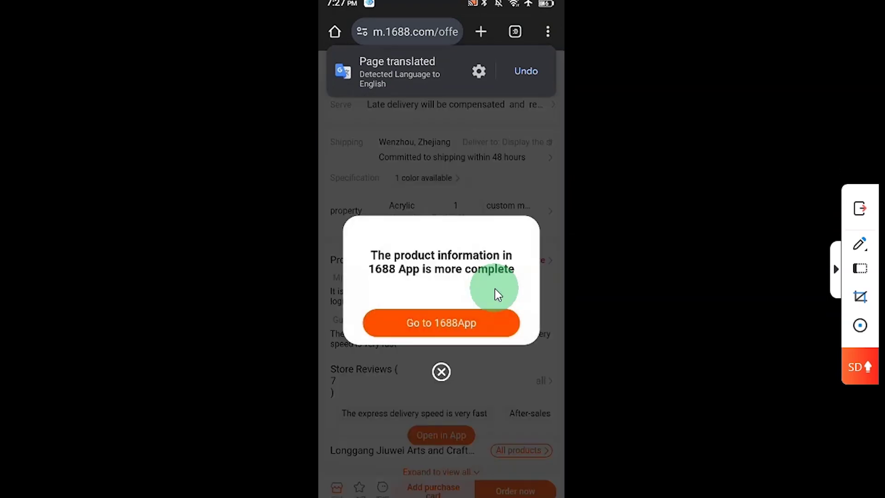
pyautogui.press('Escape')
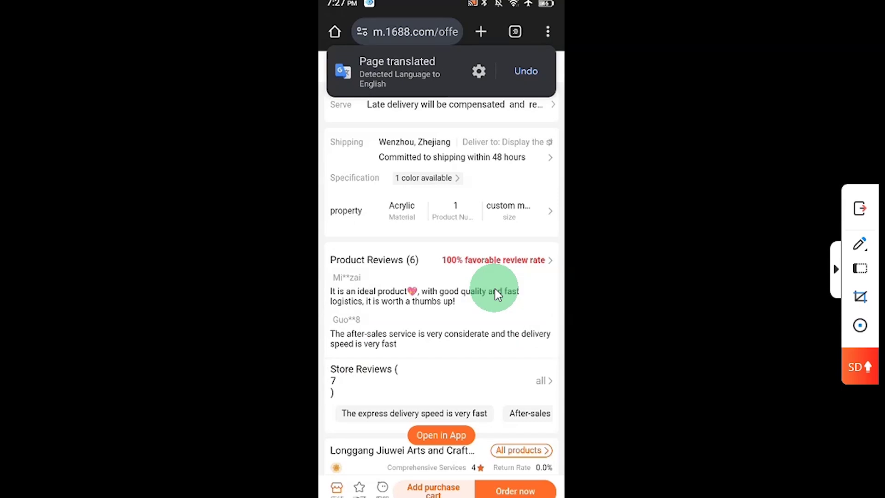
pyautogui.click(495, 288)
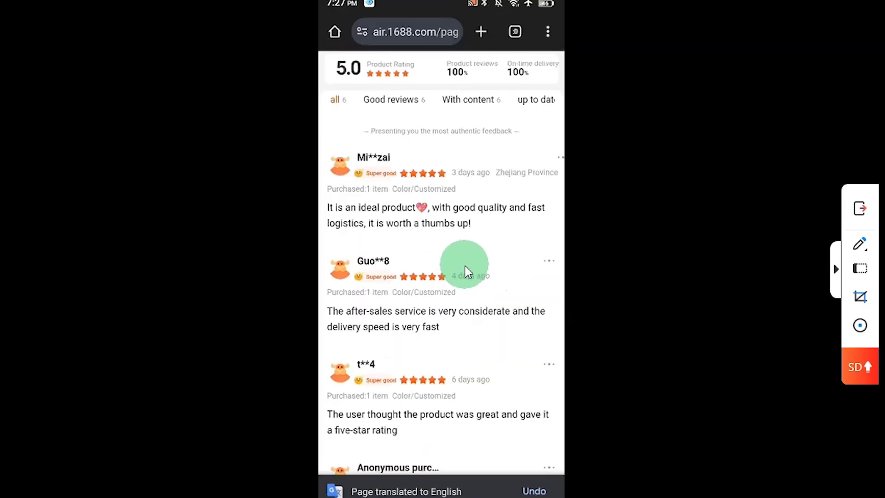
pyautogui.scroll(-5, 461, 282)
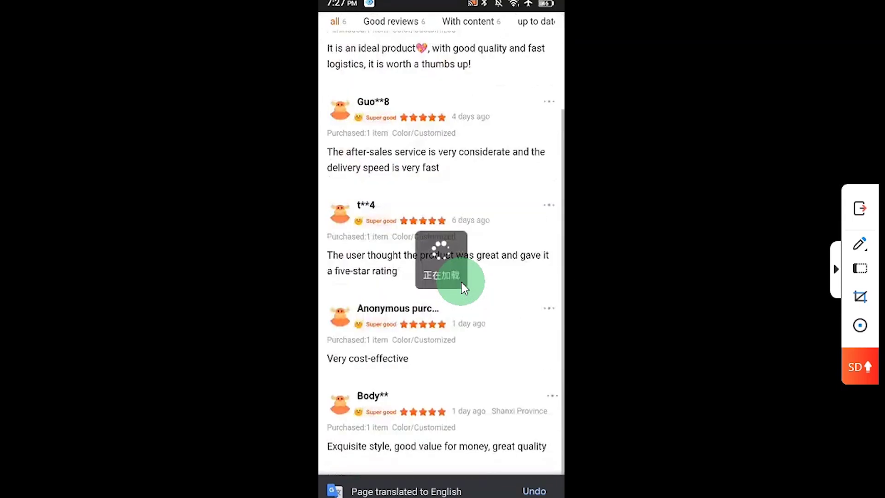
pyautogui.scroll(-4, 461, 283)
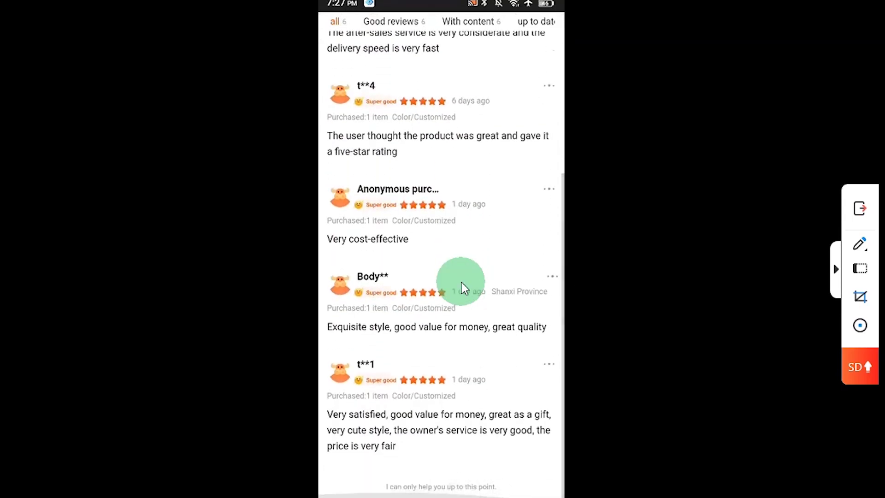